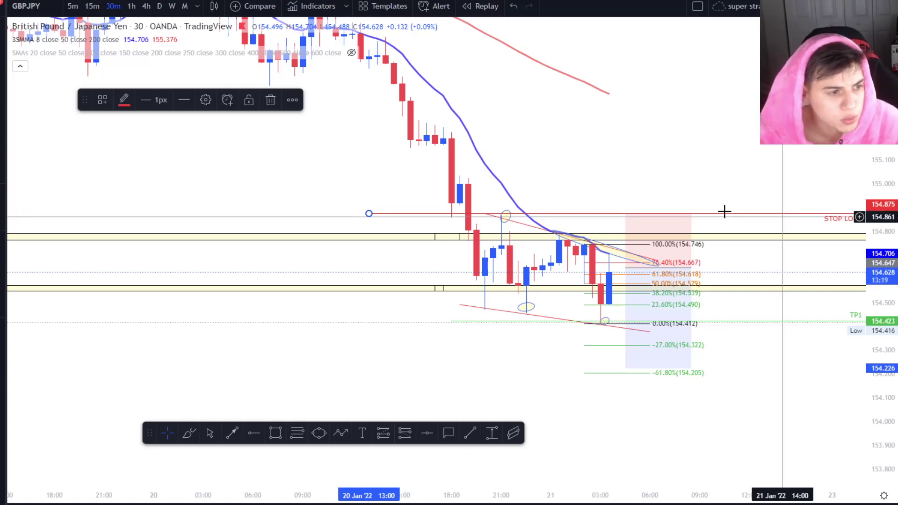
Delete the Fibonacci retracement, the upper yellow zone below 154.800 and the yellow triangle from the GBPJPY chart.
{"action": "scroll", "coordinate": [693, 232], "scroll_direction": "up", "scroll_amount": 2}
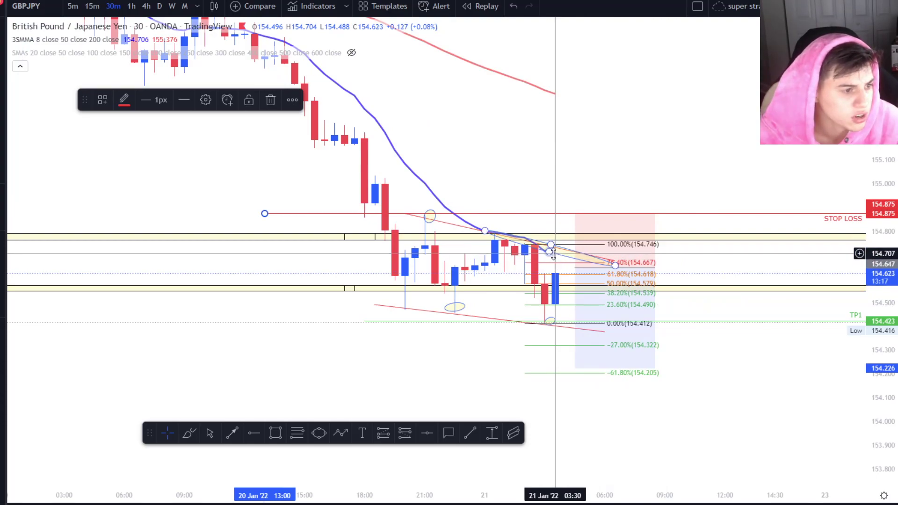
{"action": "scroll", "coordinate": [537, 168], "scroll_direction": "up", "scroll_amount": 2}
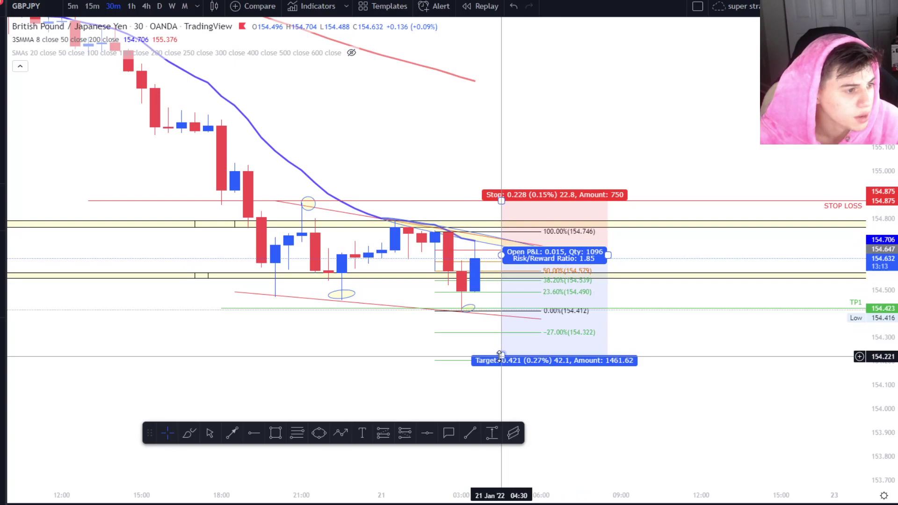
{"action": "scroll", "coordinate": [650, 370], "scroll_direction": "down", "scroll_amount": 1}
{"action": "scroll", "coordinate": [496, 280], "scroll_direction": "down", "scroll_amount": 2}
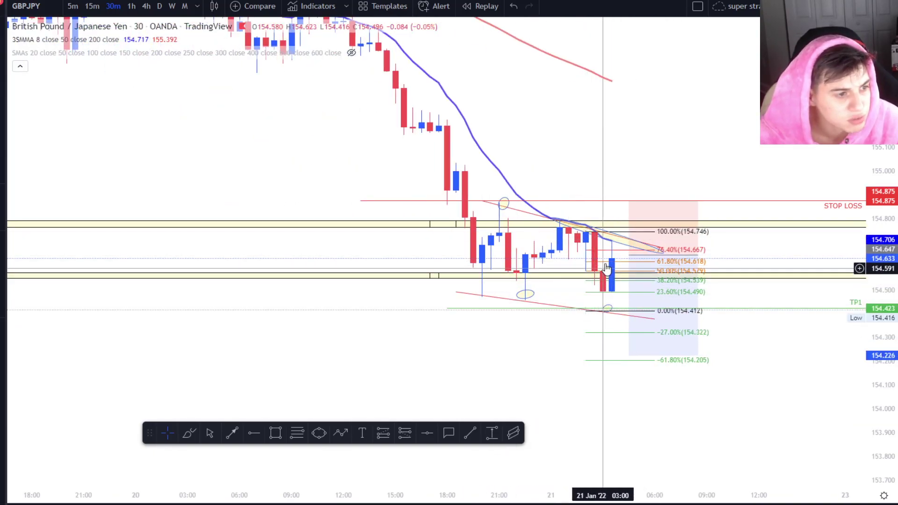
{"action": "left_click", "coordinate": [683, 253]}
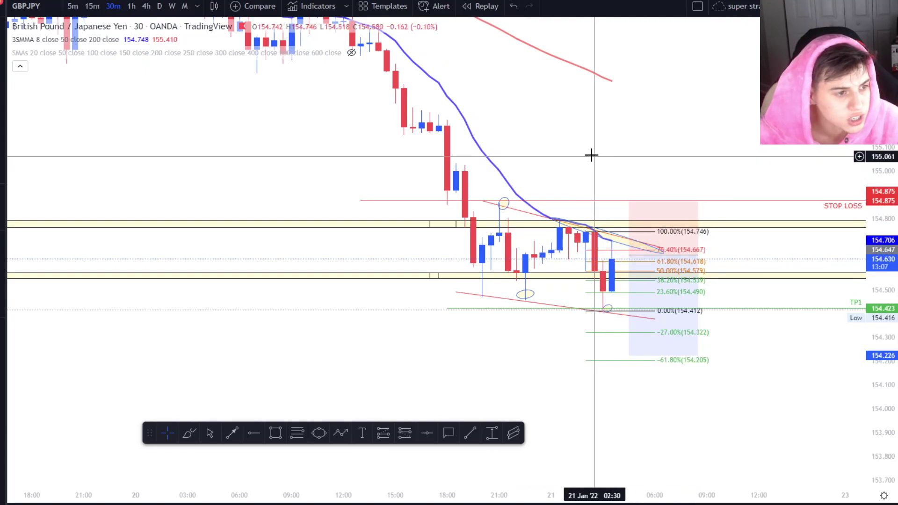
{"action": "left_click_drag", "start_coordinate": [651, 155], "coordinate": [594, 209]}
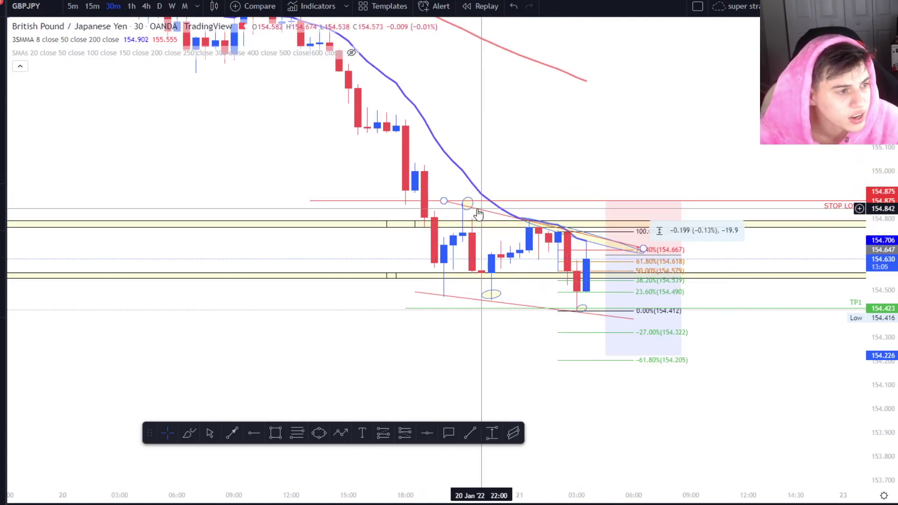
{"action": "left_click", "coordinate": [401, 224]}
{"action": "key", "text": "Delete"}
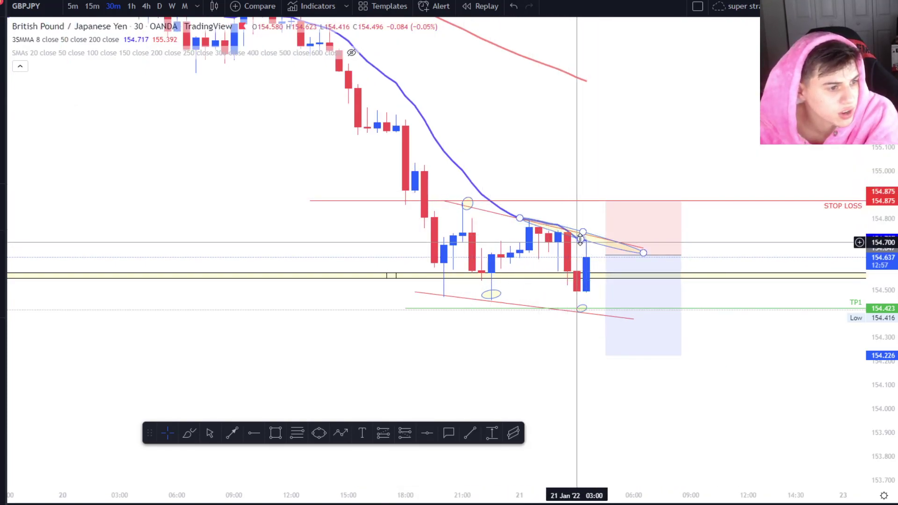
{"action": "left_click", "coordinate": [581, 237]}
{"action": "key", "text": "Delete"}
{"action": "left_click", "coordinate": [520, 163]}
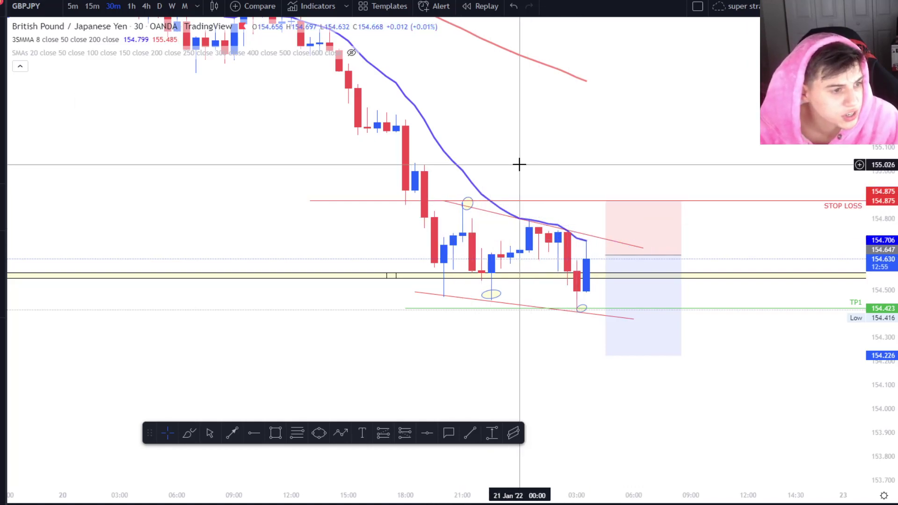
Draw ellipses around the 20 Jan 21:00 swing high and the following cluster of highs along the upper trendline.
{"action": "left_click", "coordinate": [318, 435]}
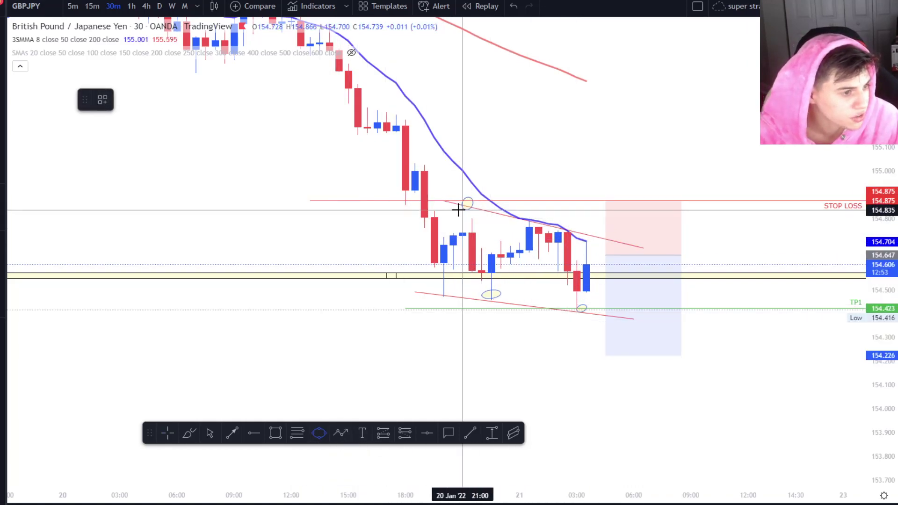
{"action": "left_click", "coordinate": [461, 210]}
{"action": "left_click", "coordinate": [472, 205]}
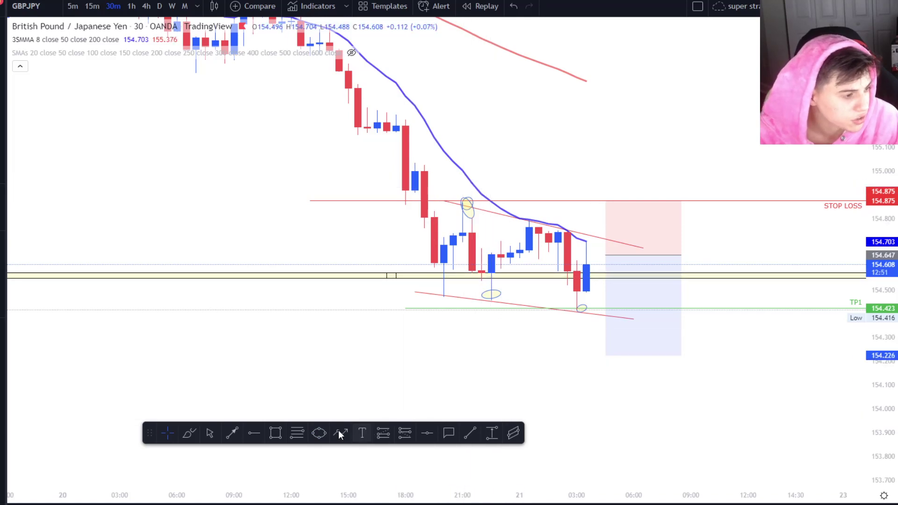
{"action": "left_click", "coordinate": [520, 221]}
{"action": "left_click", "coordinate": [573, 233]}
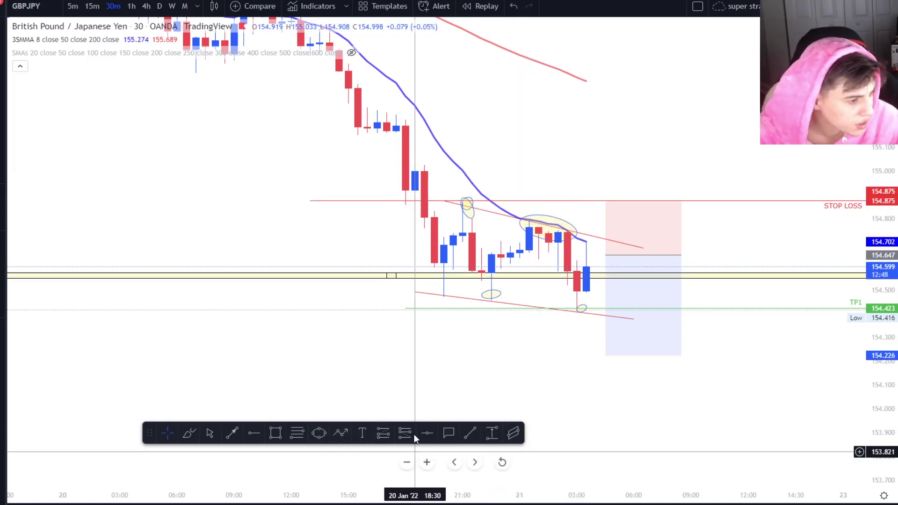
Circle the first swing low on the lower trendline with an ellipse and reposition that trendline along the swing lows.
{"action": "left_click", "coordinate": [434, 291]}
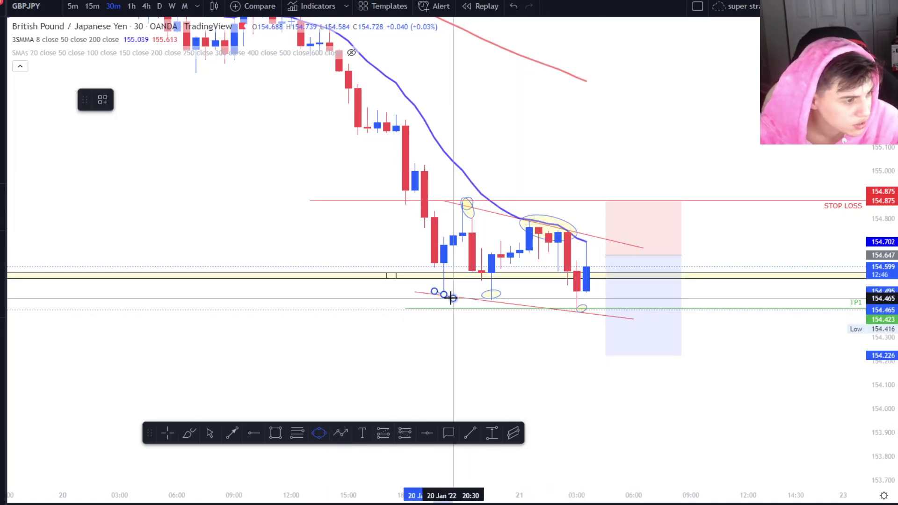
{"action": "left_click", "coordinate": [453, 299]}
{"action": "left_click", "coordinate": [453, 293]}
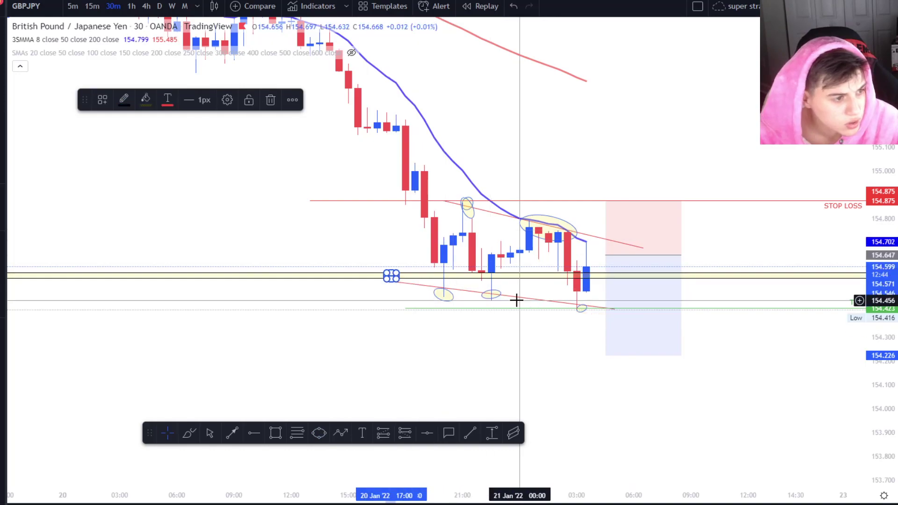
{"action": "left_click_drag", "start_coordinate": [523, 298], "coordinate": [550, 305]}
{"action": "left_click", "coordinate": [514, 331]}
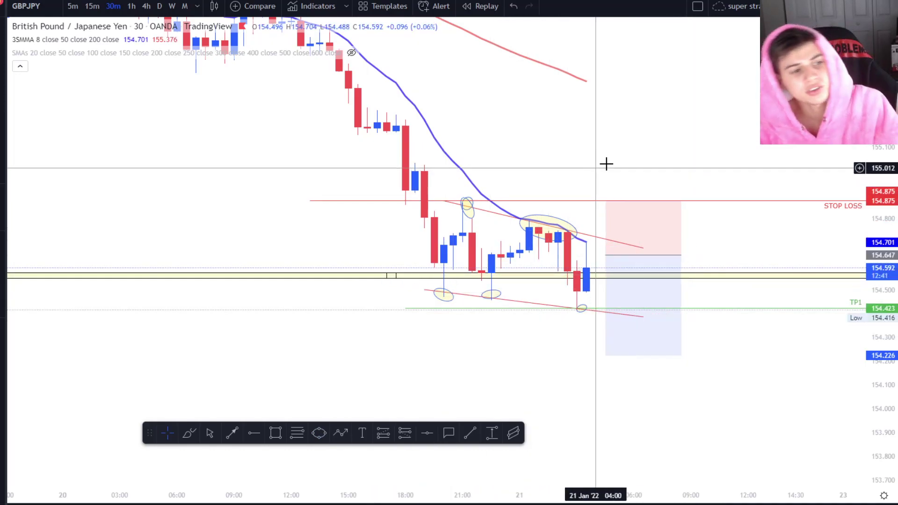
Add an alert to the TP1 line and move the short position's profit target to 154.426.
{"action": "scroll", "coordinate": [609, 163], "scroll_direction": "down", "scroll_amount": 2}
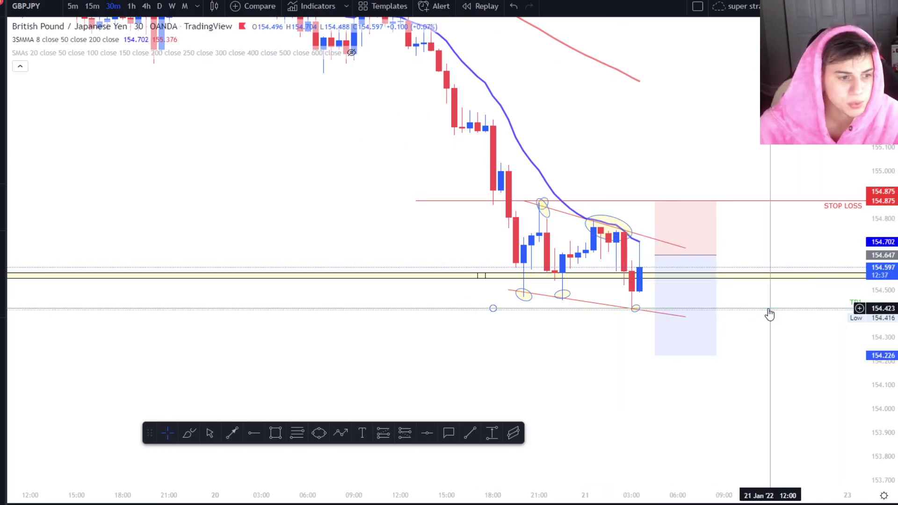
{"action": "left_click", "coordinate": [771, 309]}
{"action": "left_click", "coordinate": [225, 101]}
{"action": "left_click_drag", "start_coordinate": [655, 356], "coordinate": [667, 307]}
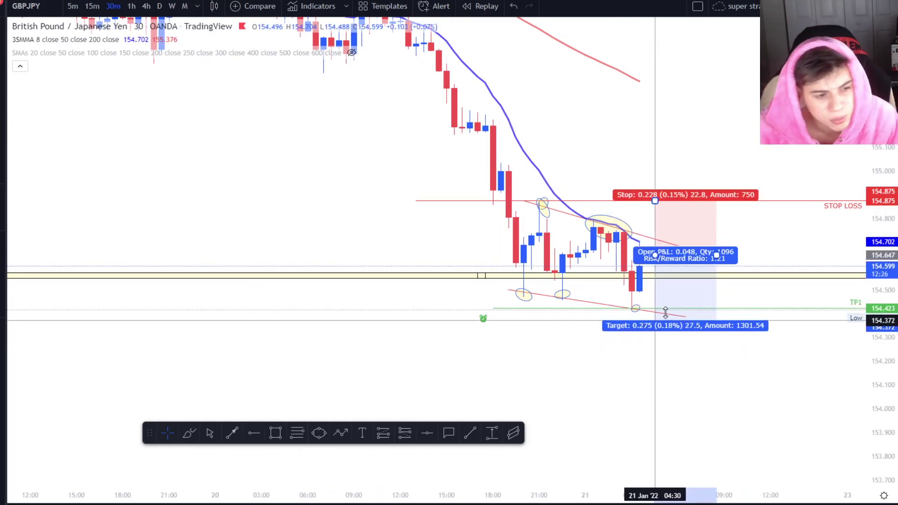
{"action": "left_click", "coordinate": [616, 337]}
Try the short position's profit target at 154.442, just above the TP1 line.
{"action": "scroll", "coordinate": [639, 339], "scroll_direction": "up", "scroll_amount": 1}
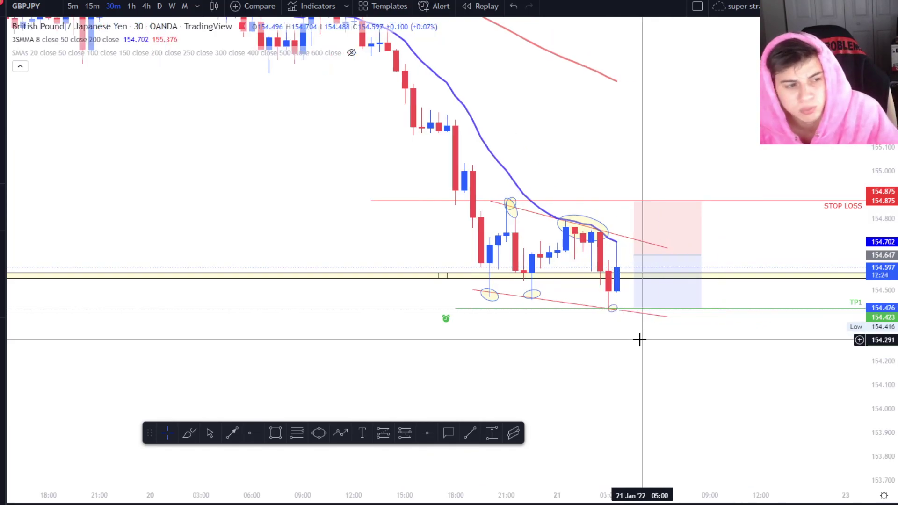
{"action": "scroll", "coordinate": [720, 257], "scroll_direction": "down", "scroll_amount": 1}
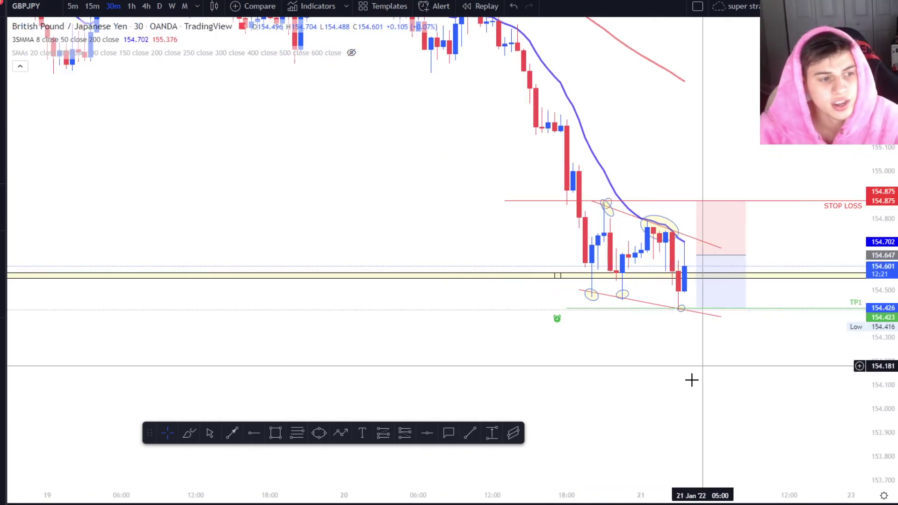
{"action": "scroll", "coordinate": [696, 375], "scroll_direction": "up", "scroll_amount": 2}
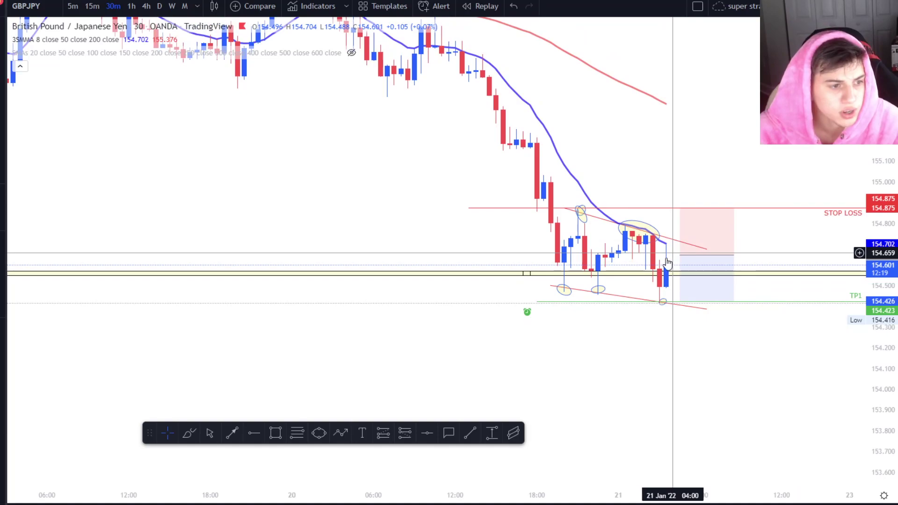
{"action": "left_click_drag", "start_coordinate": [681, 301], "coordinate": [703, 297]}
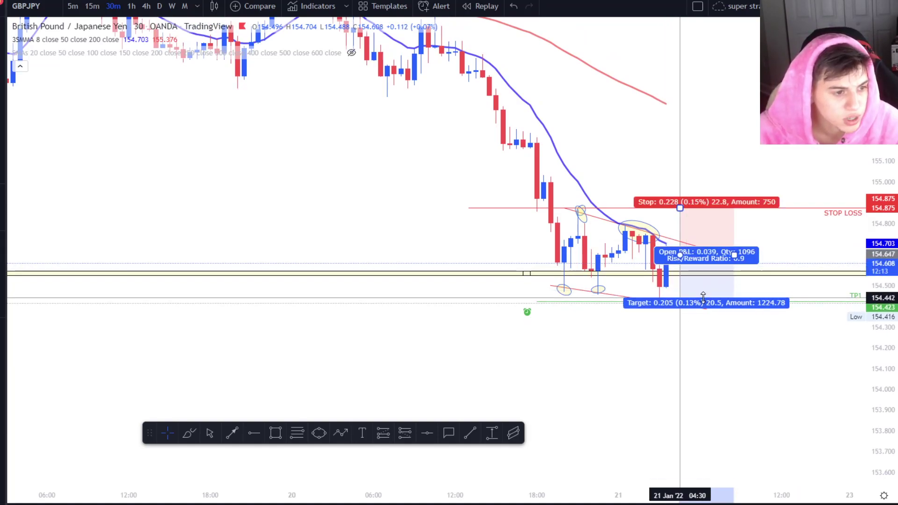
{"action": "scroll", "coordinate": [617, 353], "scroll_direction": "up", "scroll_amount": 1}
{"action": "left_click_drag", "start_coordinate": [636, 306], "coordinate": [636, 313]}
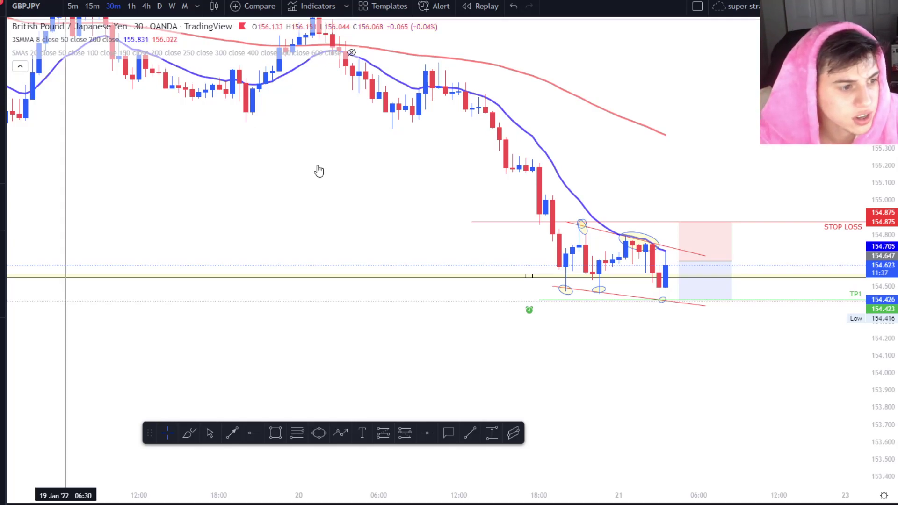
Switch the GBPJPY chart to the 1-hour timeframe to show the wider downtrend.
{"action": "scroll", "coordinate": [598, 140], "scroll_direction": "down", "scroll_amount": 3}
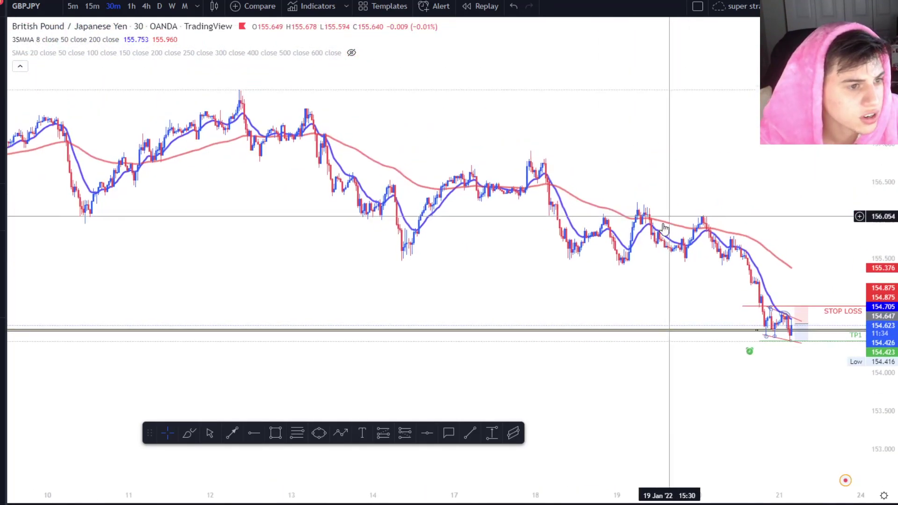
{"action": "left_click", "coordinate": [132, 6]}
{"action": "scroll", "coordinate": [674, 199], "scroll_direction": "up", "scroll_amount": 5}
{"action": "left_click", "coordinate": [665, 223]}
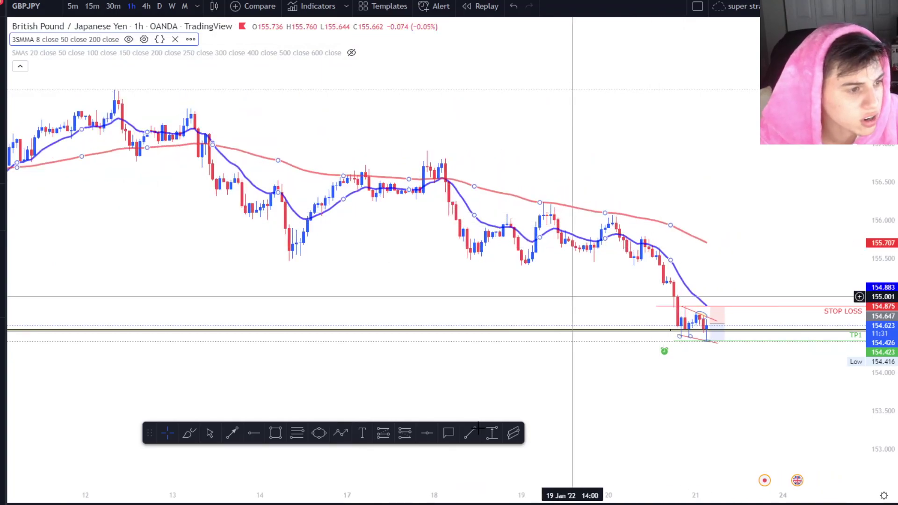
View the "dr. dollar candle" picture from the SETUPS folder rotated by 180 degrees beside the chart.
{"action": "left_click", "coordinate": [234, 504]}
{"action": "double_click", "coordinate": [361, 245]}
{"action": "left_click_drag", "start_coordinate": [649, 139], "coordinate": [325, 140]}
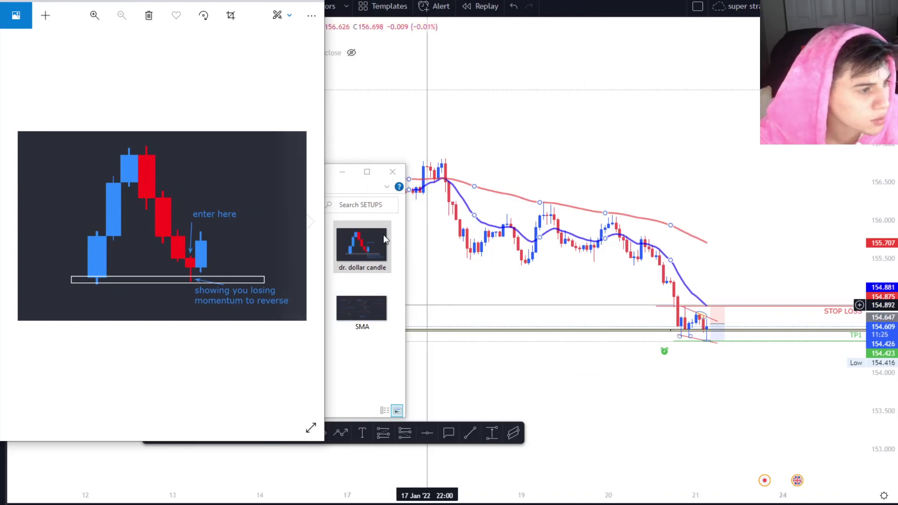
{"action": "left_click", "coordinate": [203, 15]}
{"action": "left_click", "coordinate": [203, 16]}
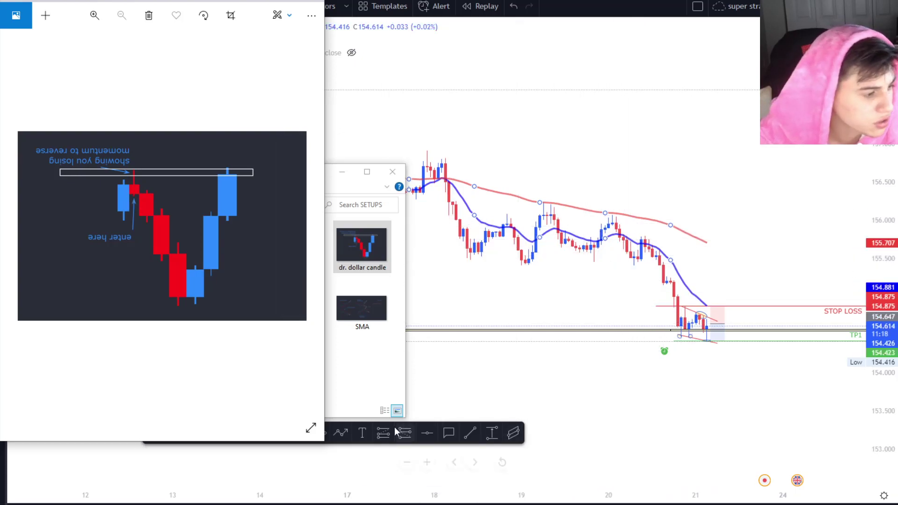
{"action": "left_click", "coordinate": [261, 2]}
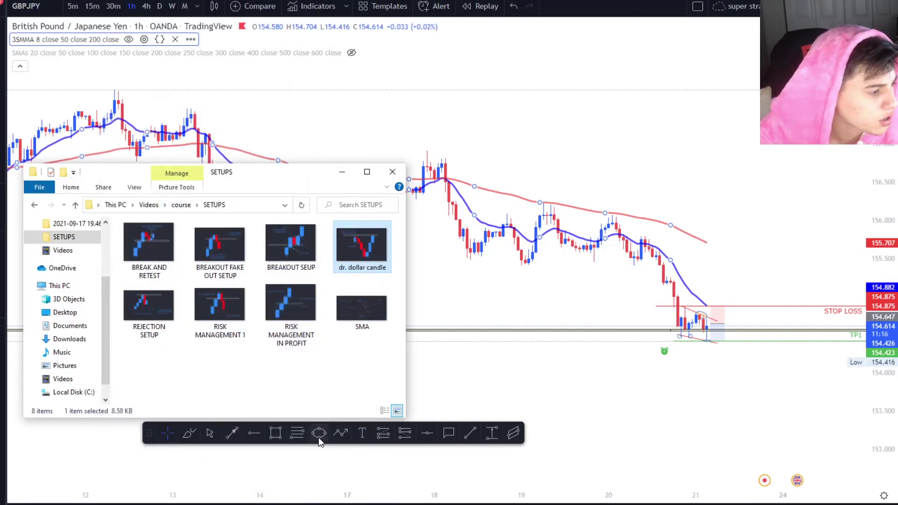
Circle the 20 Jan swing high at the red moving average and place a short position there with entry 155.923 and stop 156.127.
{"action": "left_click", "coordinate": [319, 435]}
{"action": "left_click", "coordinate": [598, 222]}
{"action": "left_click", "coordinate": [403, 432]}
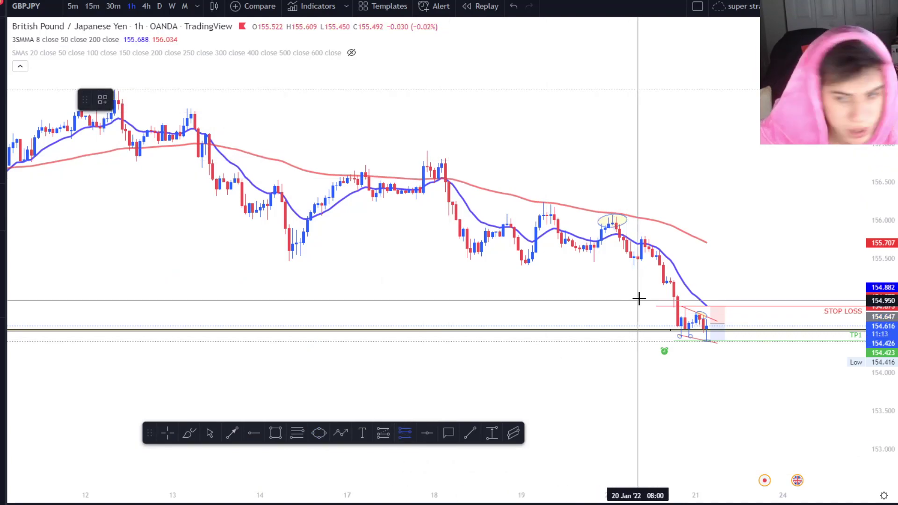
{"action": "left_click", "coordinate": [618, 227]}
{"action": "left_click_drag", "start_coordinate": [619, 176], "coordinate": [619, 211]}
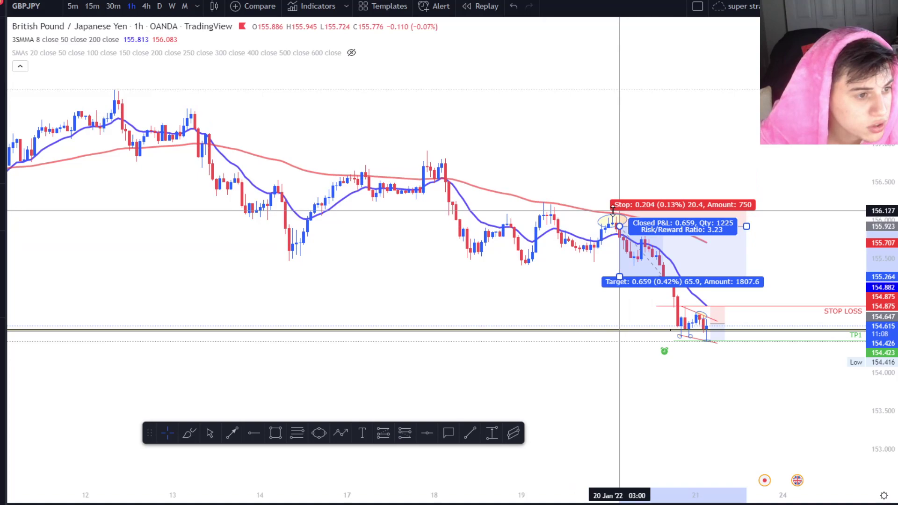
Set the new short position's target to 154.449 and narrow its box to end at about 20 Jan 14:00.
{"action": "left_click_drag", "start_coordinate": [620, 277], "coordinate": [624, 339]}
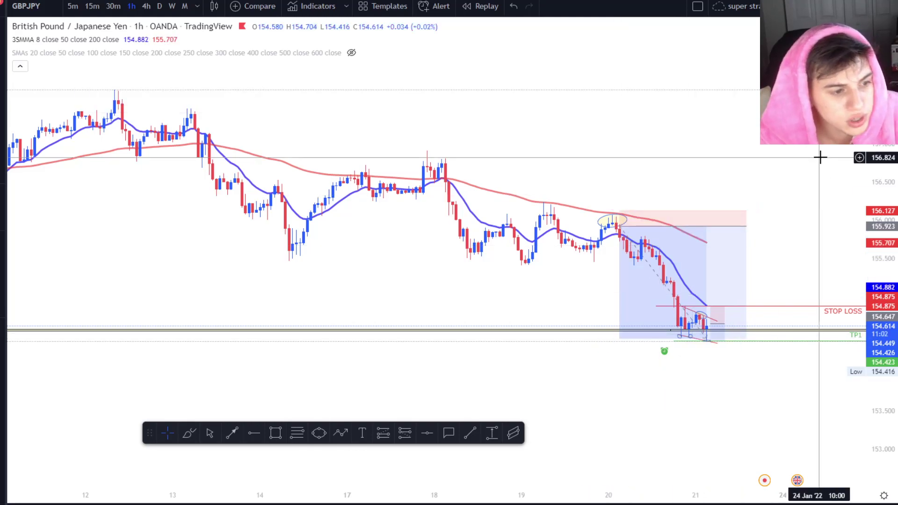
{"action": "left_click", "coordinate": [747, 227]}
{"action": "left_click_drag", "start_coordinate": [747, 227], "coordinate": [659, 220]}
{"action": "left_click", "coordinate": [730, 204]}
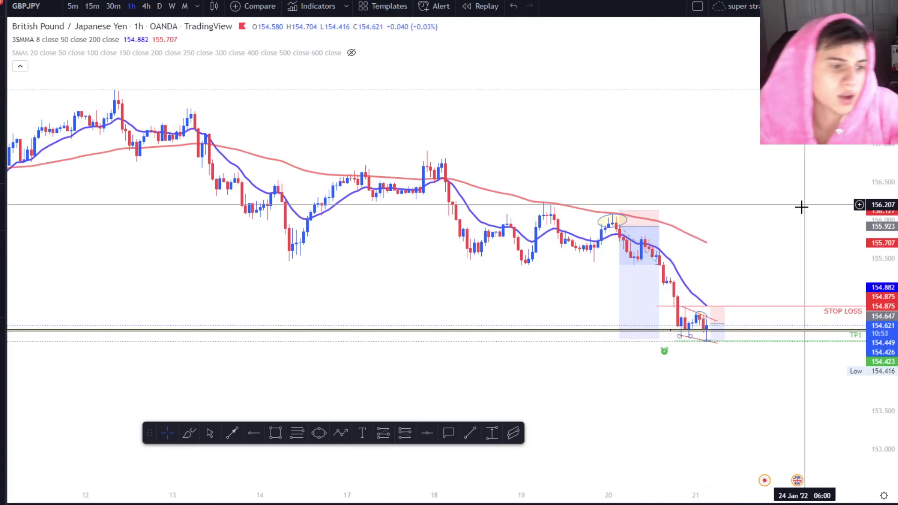
Examine the current short setup between the two descending trendlines on the 15-minute and 30-minute timeframes.
{"action": "left_click_drag", "start_coordinate": [877, 416], "coordinate": [875, 277]}
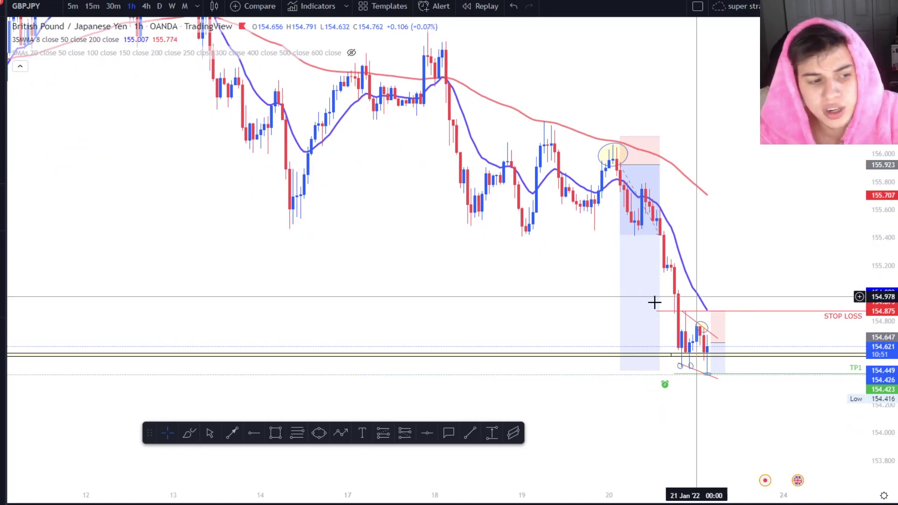
{"action": "scroll", "coordinate": [654, 300], "scroll_direction": "up", "scroll_amount": 2}
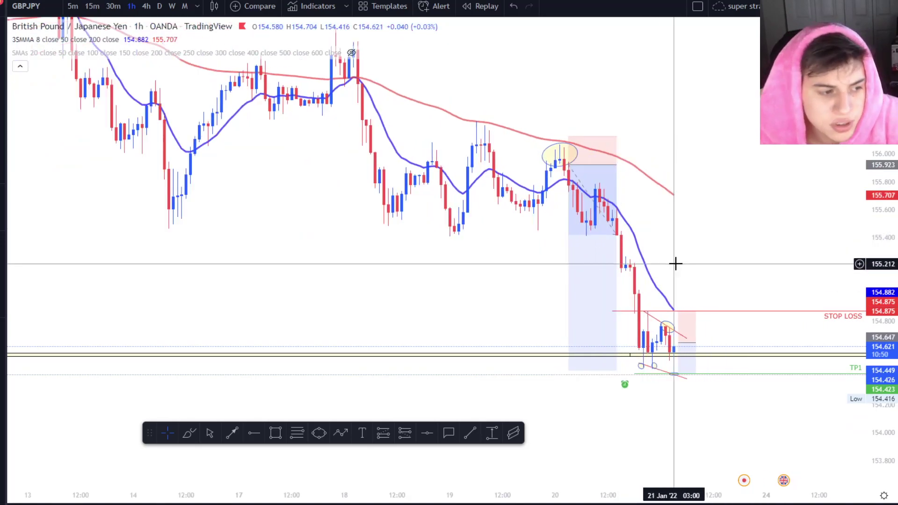
{"action": "scroll", "coordinate": [701, 267], "scroll_direction": "up", "scroll_amount": 1}
{"action": "left_click_drag", "start_coordinate": [750, 313], "coordinate": [774, 301]}
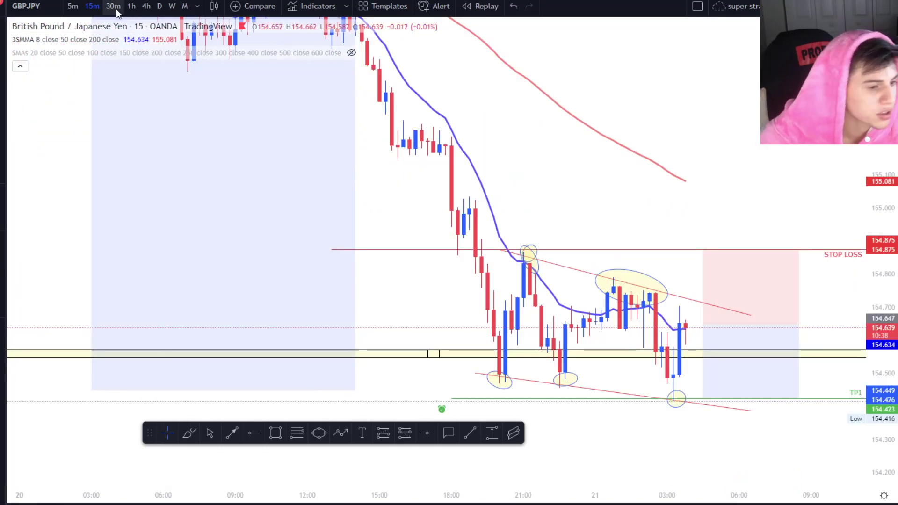
{"action": "left_click", "coordinate": [113, 6]}
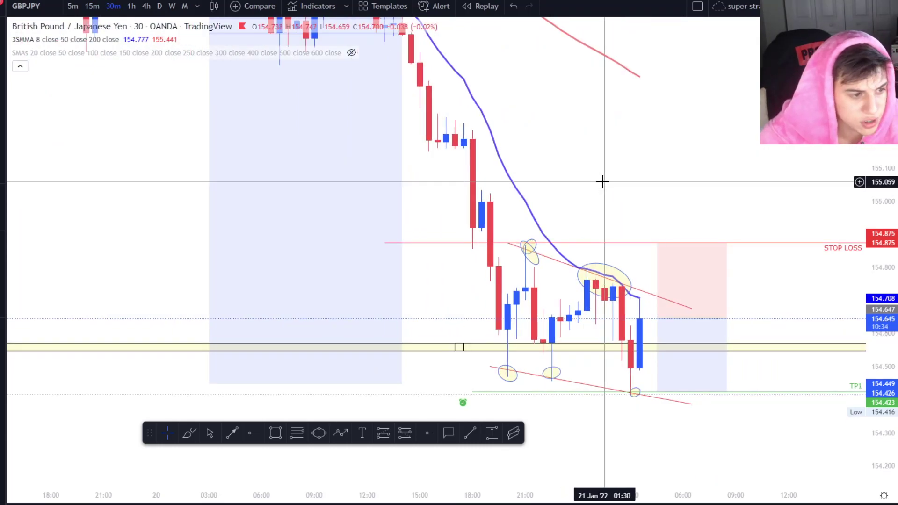
{"action": "scroll", "coordinate": [754, 197], "scroll_direction": "down", "scroll_amount": 2}
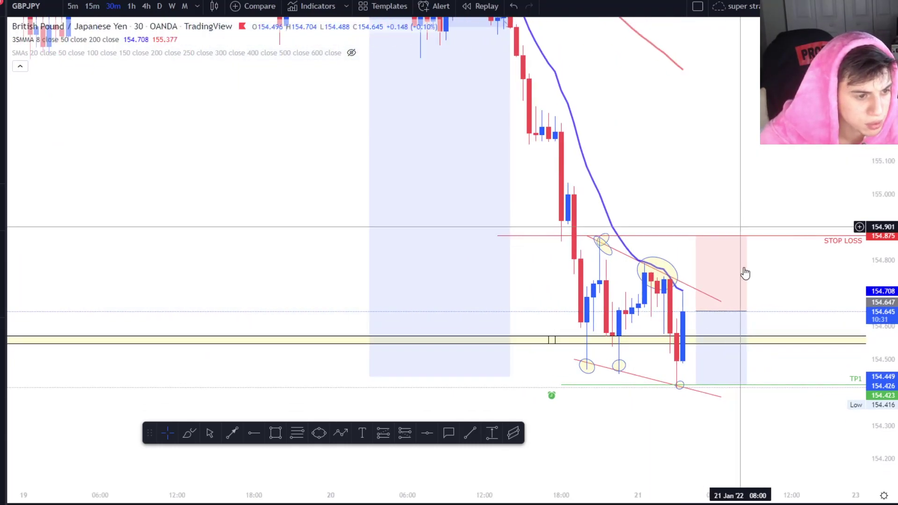
{"action": "scroll", "coordinate": [648, 176], "scroll_direction": "up", "scroll_amount": 2}
{"action": "scroll", "coordinate": [648, 175], "scroll_direction": "up", "scroll_amount": 1}
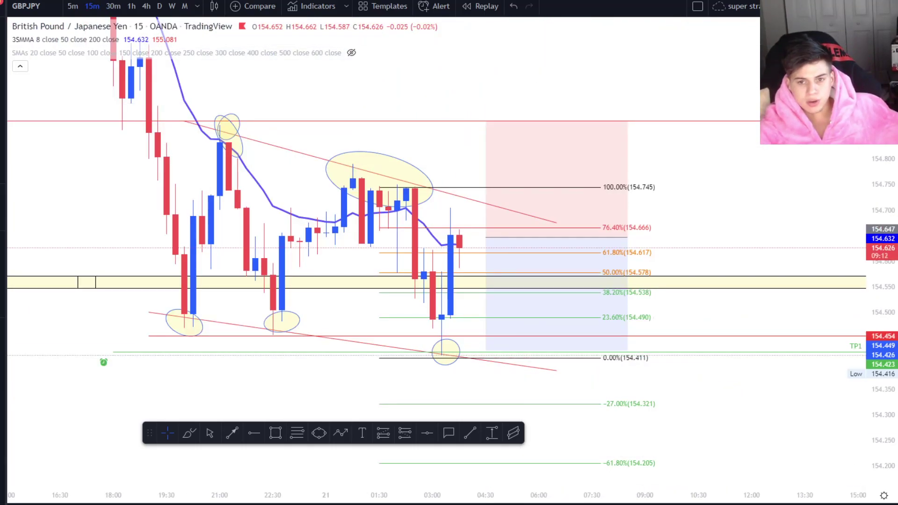
Switch to Telegram's FREEDOM TRADING VIP channel over the chart and review the January 20 GBPJPY sell signal with its five take-profit levels.
{"action": "left_click_drag", "start_coordinate": [301, 110], "coordinate": [415, 166]}
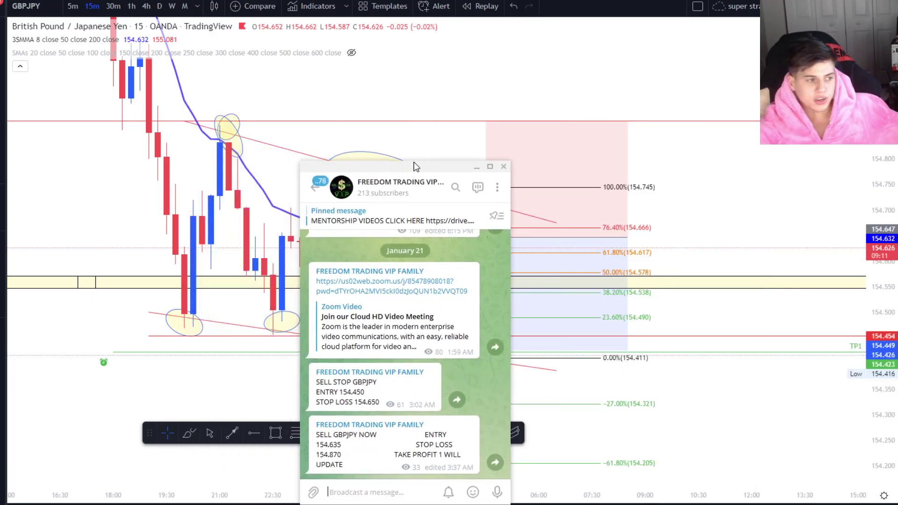
{"action": "scroll", "coordinate": [399, 310], "scroll_direction": "up", "scroll_amount": 8}
{"action": "scroll", "coordinate": [399, 309], "scroll_direction": "down", "scroll_amount": 2}
{"action": "scroll", "coordinate": [400, 310], "scroll_direction": "up", "scroll_amount": 6}
{"action": "scroll", "coordinate": [400, 310], "scroll_direction": "up", "scroll_amount": 6}
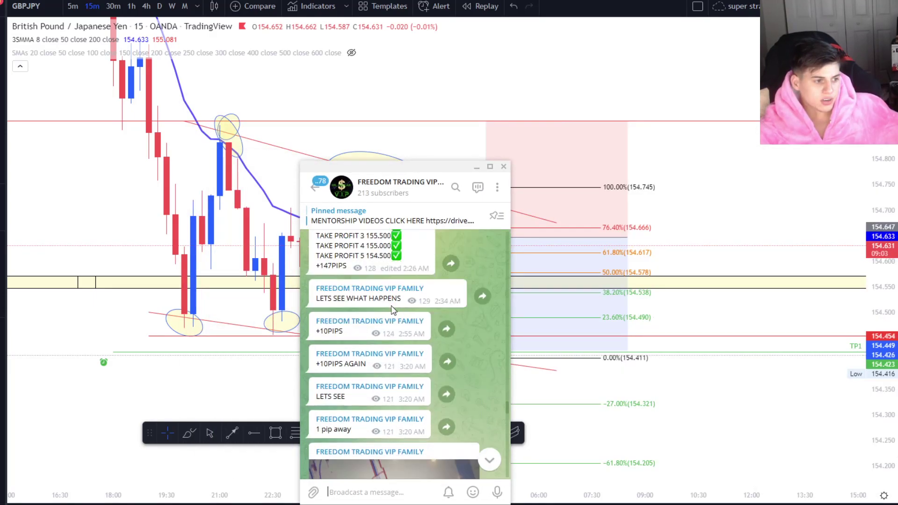
{"action": "left_click_drag", "start_coordinate": [318, 276], "coordinate": [410, 350]}
{"action": "left_click", "coordinate": [411, 355]}
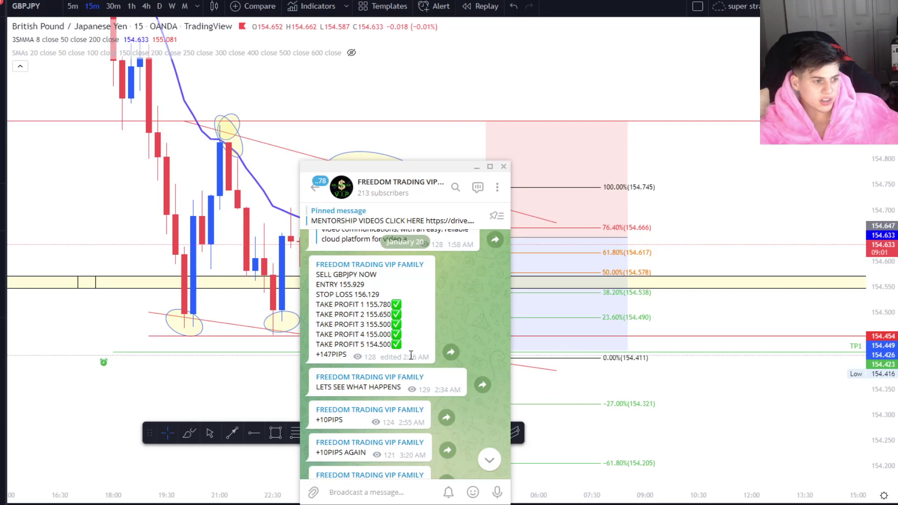
{"action": "left_click_drag", "start_coordinate": [332, 356], "coordinate": [318, 280]}
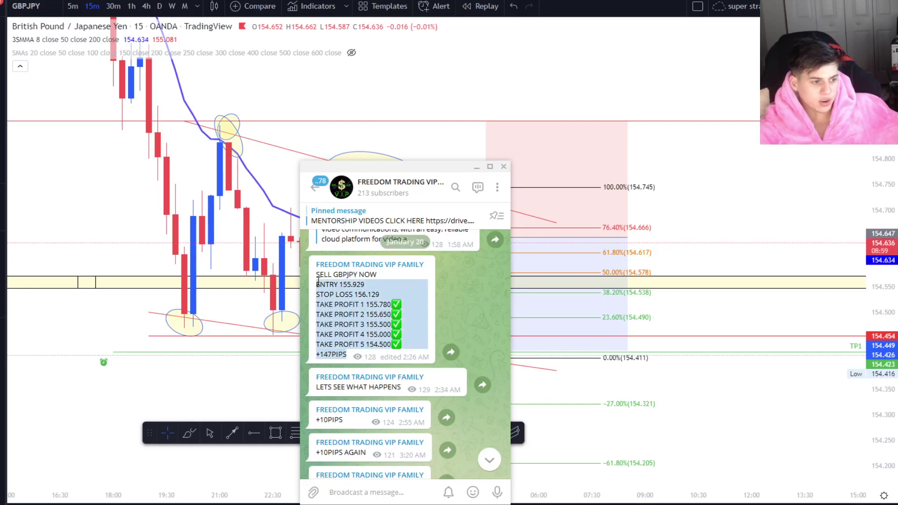
{"action": "left_click", "coordinate": [365, 269]}
Examine the January 20 take-profit updates and view the GBPJPY trade-closing clip from the "TAKE PROFIT 4 SMASHED" message enlarged.
{"action": "left_click", "coordinate": [320, 193]}
{"action": "scroll", "coordinate": [403, 325], "scroll_direction": "down", "scroll_amount": 10}
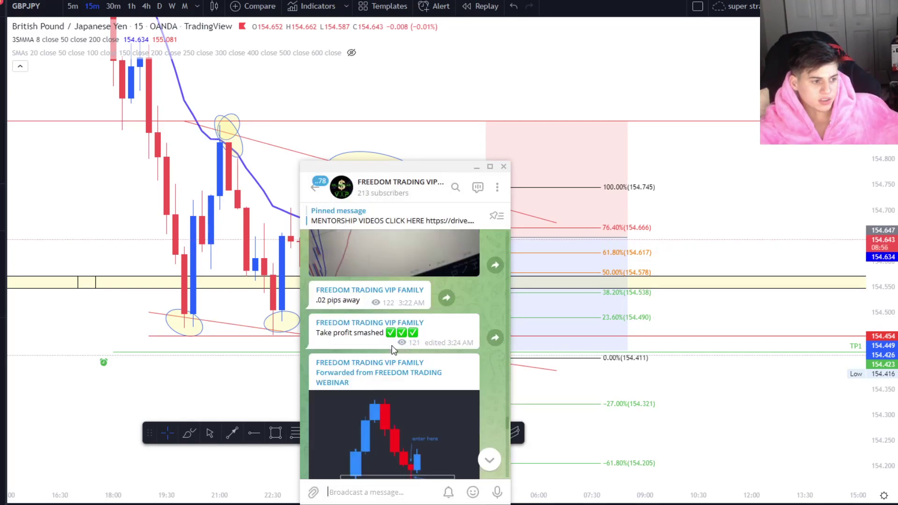
{"action": "scroll", "coordinate": [375, 388], "scroll_direction": "down", "scroll_amount": 4}
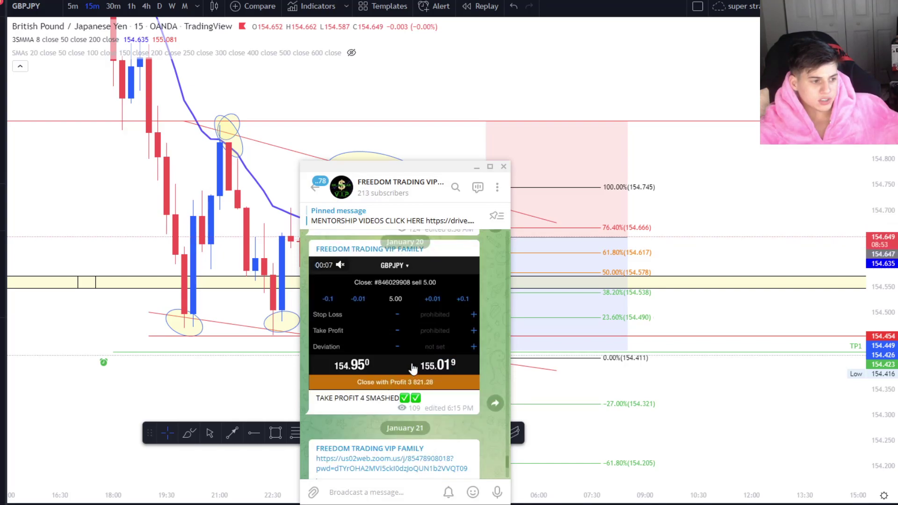
{"action": "left_click", "coordinate": [428, 363]}
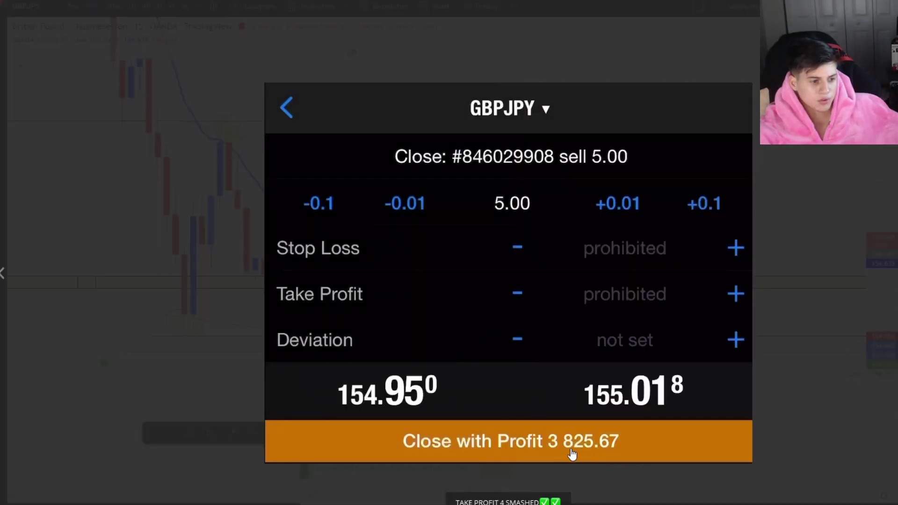
{"action": "left_click", "coordinate": [607, 397]}
{"action": "scroll", "coordinate": [406, 299], "scroll_direction": "down", "scroll_amount": 5}
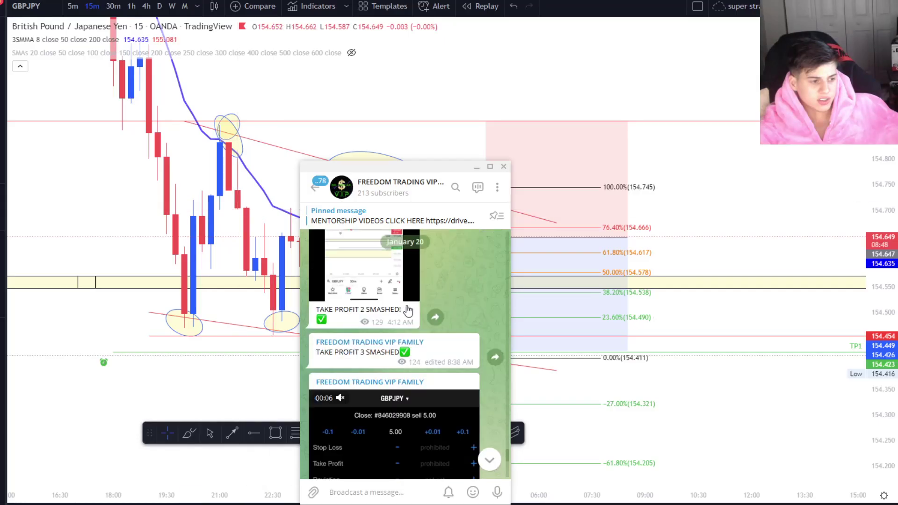
Find the January 19 GBPJPY buy stop signal and examine its entry, stop loss and take profit.
{"action": "scroll", "coordinate": [407, 310], "scroll_direction": "up", "scroll_amount": 10}
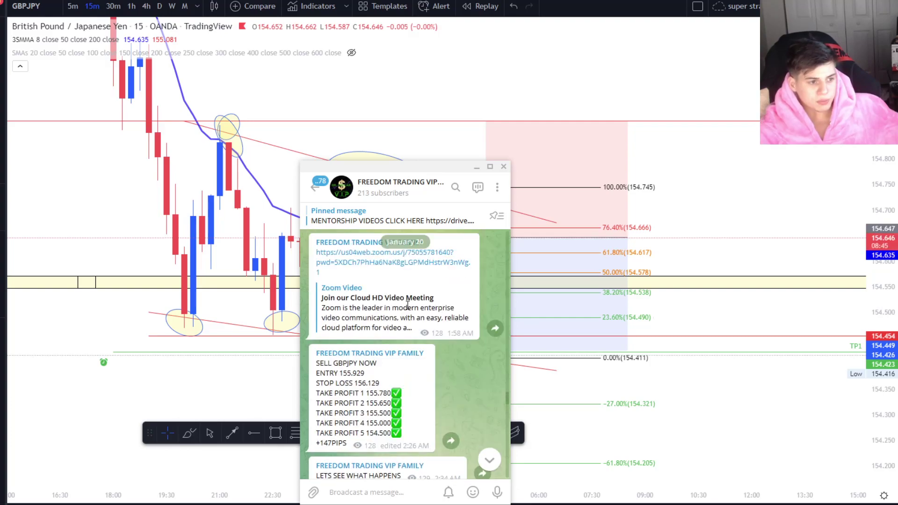
{"action": "scroll", "coordinate": [407, 310], "scroll_direction": "up", "scroll_amount": 2}
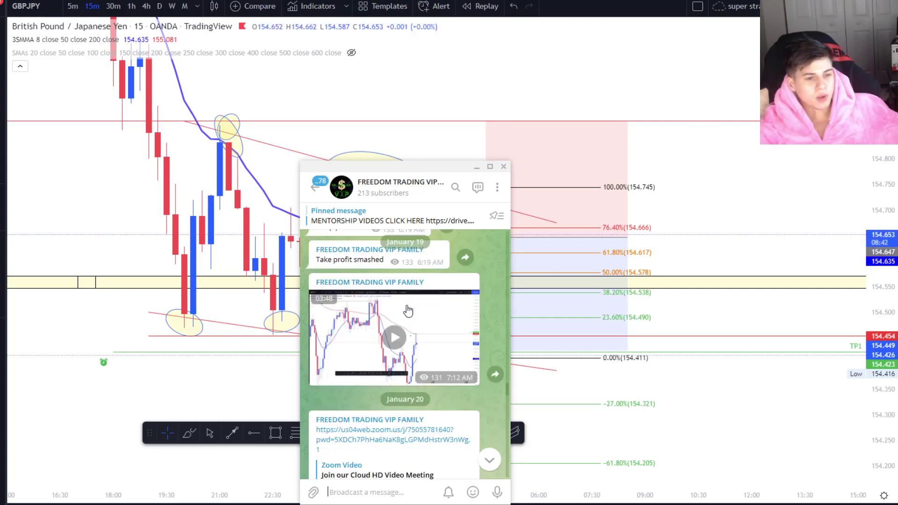
{"action": "scroll", "coordinate": [407, 310], "scroll_direction": "up", "scroll_amount": 5}
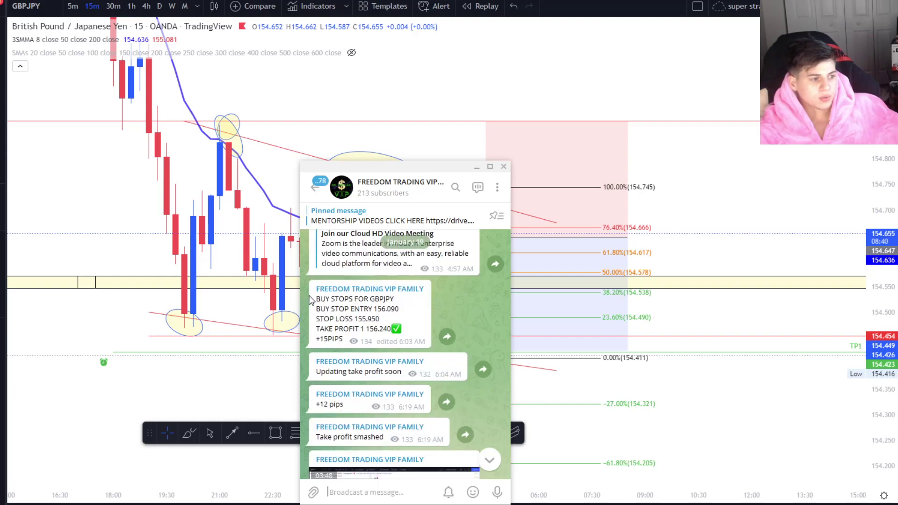
{"action": "left_click", "coordinate": [401, 333]}
{"action": "left_click_drag", "start_coordinate": [317, 299], "coordinate": [413, 330]}
{"action": "left_click", "coordinate": [339, 341]}
{"action": "left_click", "coordinate": [394, 311]}
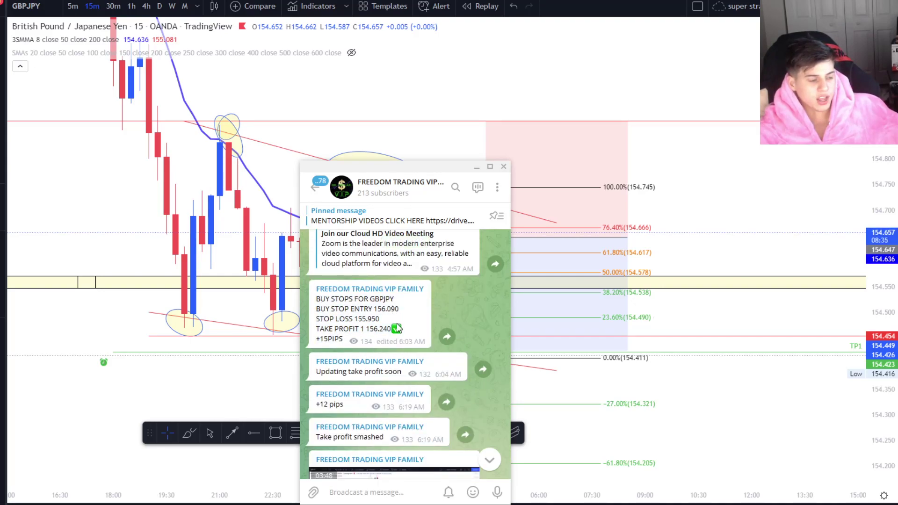
Find the January 18 "sell gbpjpy now" signal and examine its levels and follow-up messages.
{"action": "scroll", "coordinate": [406, 328], "scroll_direction": "down", "scroll_amount": 10}
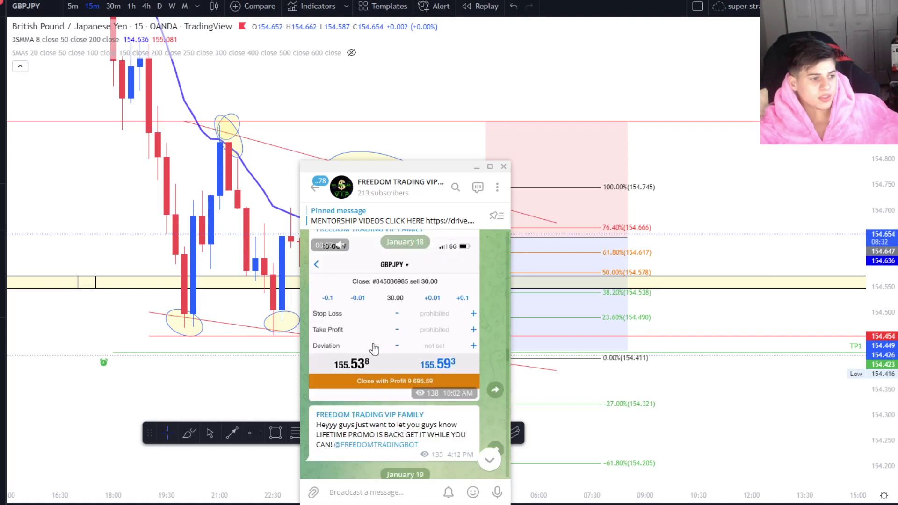
{"action": "scroll", "coordinate": [373, 346], "scroll_direction": "up", "scroll_amount": 10}
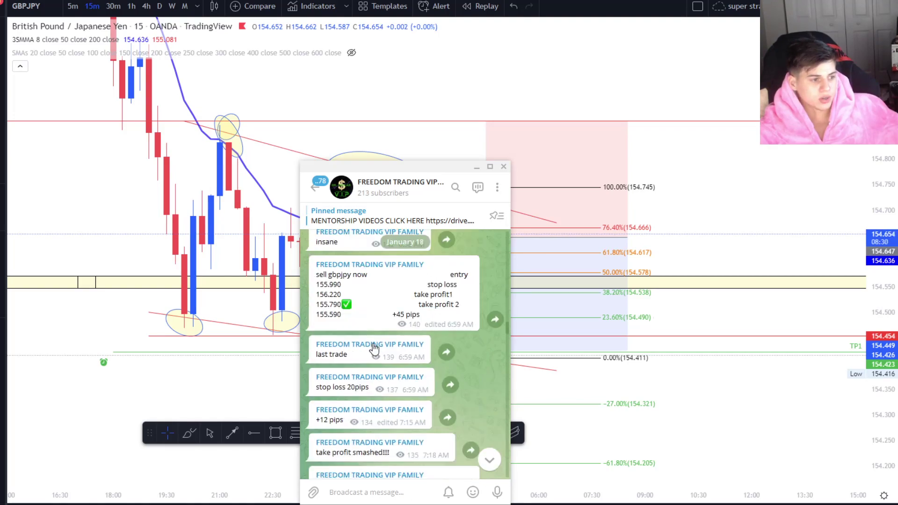
{"action": "scroll", "coordinate": [373, 346], "scroll_direction": "down", "scroll_amount": 4}
{"action": "scroll", "coordinate": [318, 303], "scroll_direction": "up", "scroll_amount": 1}
{"action": "mouse_move", "coordinate": [315, 278]}
{"action": "left_mouse_down"}
{"action": "mouse_move", "coordinate": [389, 313]}
{"action": "mouse_move", "coordinate": [316, 273]}
{"action": "left_mouse_up"}
{"action": "left_click", "coordinate": [394, 342]}
{"action": "left_click", "coordinate": [362, 357]}
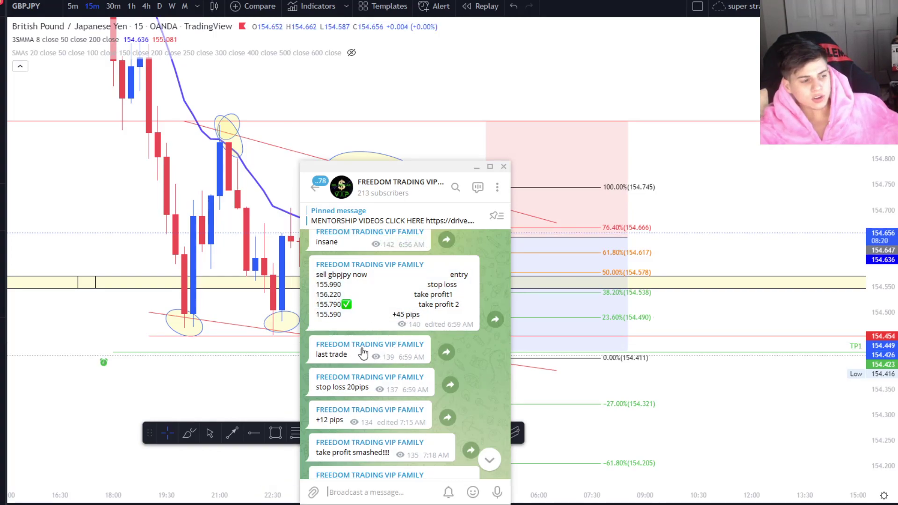
Review the January 18 "Buy gbpjpy now" signal together with its half percent risk note, leaving no messages selected.
{"action": "scroll", "coordinate": [352, 357], "scroll_direction": "up", "scroll_amount": 5}
{"action": "scroll", "coordinate": [383, 339], "scroll_direction": "down", "scroll_amount": 1}
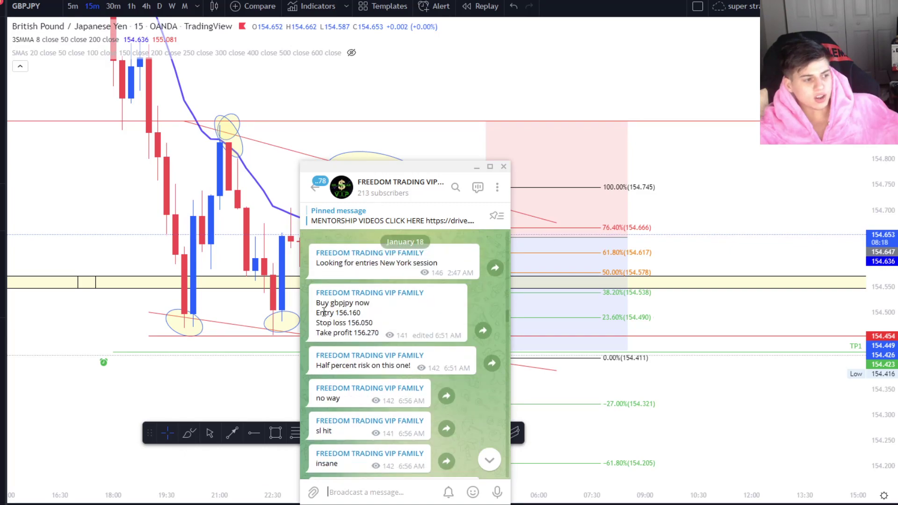
{"action": "left_click_drag", "start_coordinate": [321, 307], "coordinate": [437, 361]}
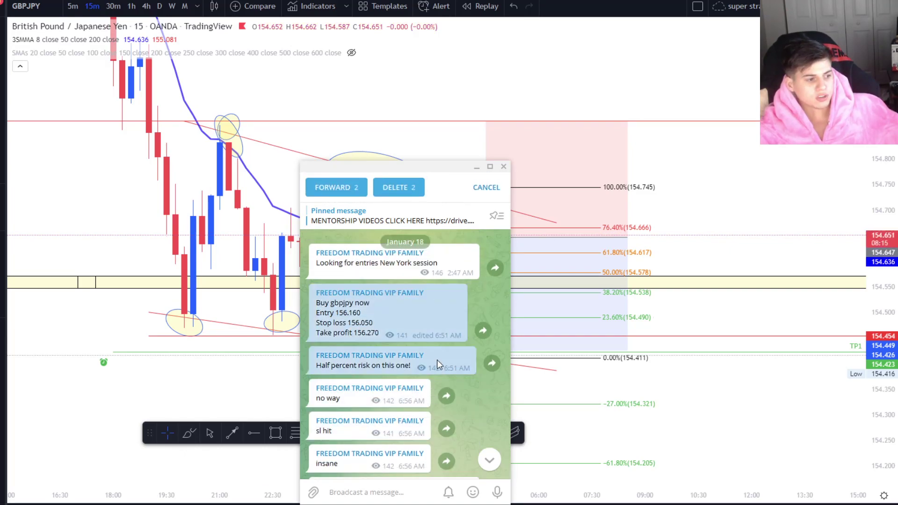
{"action": "left_click_drag", "start_coordinate": [352, 369], "coordinate": [406, 378]}
{"action": "key", "text": "Escape"}
Review the January 17 GBPJPY buy signal with five take-profit levels and its follow-up messages through "TAKE PROFIT SMASHED".
{"action": "scroll", "coordinate": [433, 337], "scroll_direction": "up", "scroll_amount": 4}
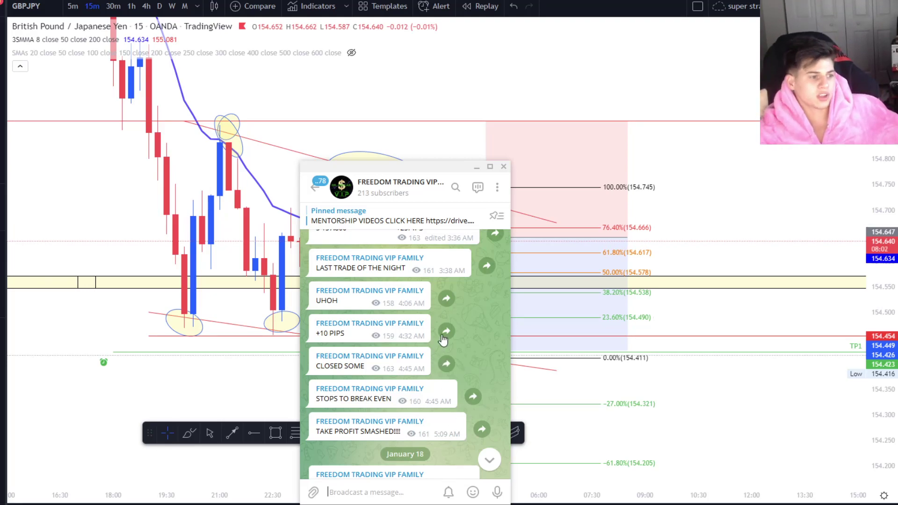
{"action": "scroll", "coordinate": [349, 275], "scroll_direction": "up", "scroll_amount": 2}
{"action": "left_click_drag", "start_coordinate": [315, 257], "coordinate": [402, 349]}
{"action": "left_click", "coordinate": [403, 348]}
{"action": "left_click", "coordinate": [315, 188]}
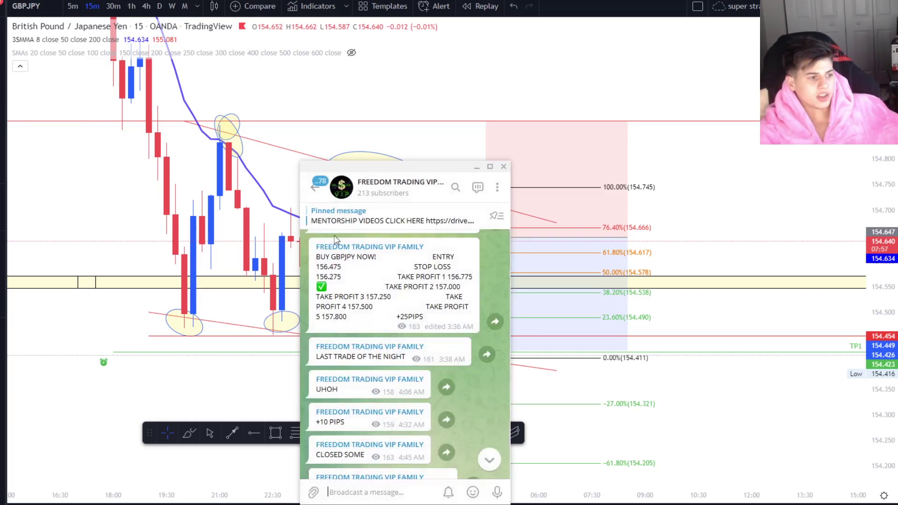
{"action": "scroll", "coordinate": [400, 328], "scroll_direction": "down", "scroll_amount": 2}
{"action": "left_click", "coordinate": [398, 333]}
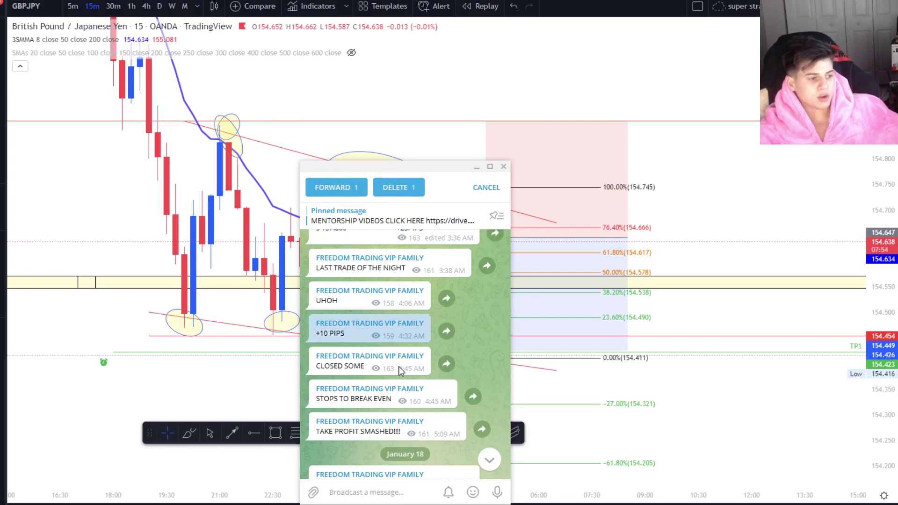
{"action": "scroll", "coordinate": [346, 374], "scroll_direction": "down", "scroll_amount": 1}
{"action": "left_click", "coordinate": [430, 293]}
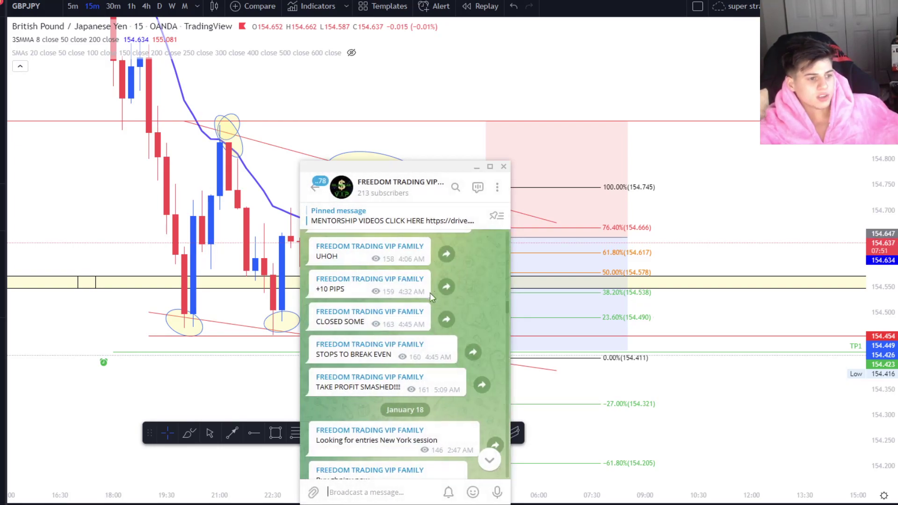
Find the first January 17 GBPJPY buy signal, posted below the Zoom invitation, and highlight its text for review.
{"action": "scroll", "coordinate": [473, 299], "scroll_direction": "up", "scroll_amount": 5}
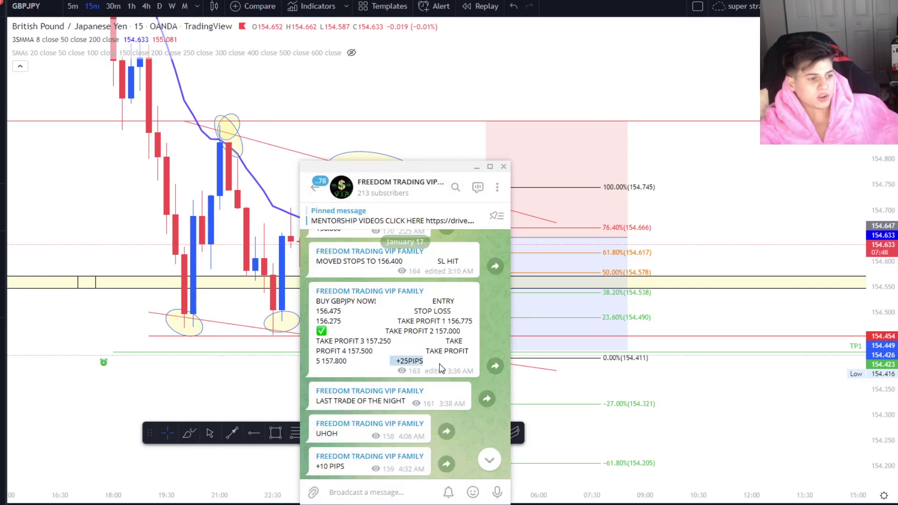
{"action": "scroll", "coordinate": [397, 324], "scroll_direction": "up", "scroll_amount": 3}
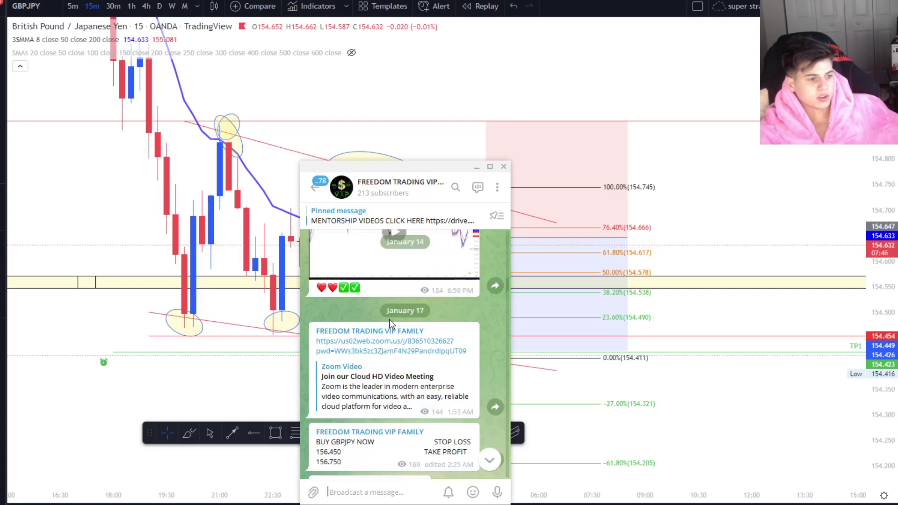
{"action": "scroll", "coordinate": [391, 319], "scroll_direction": "down", "scroll_amount": 2}
{"action": "left_click_drag", "start_coordinate": [358, 329], "coordinate": [314, 304]}
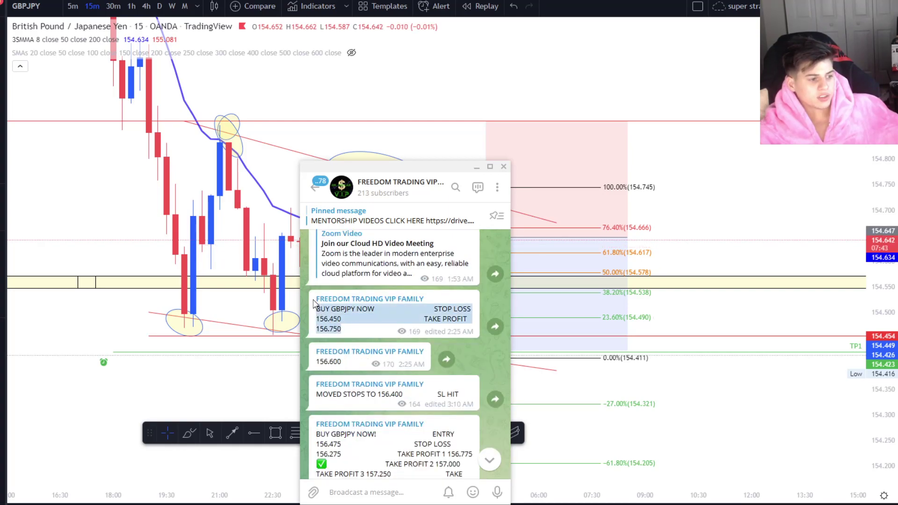
{"action": "left_click", "coordinate": [397, 314]}
Highlight the "VIP YEARLY RESULTS SO FAR" list for review and minimize Telegram to return to the chart.
{"action": "scroll", "coordinate": [397, 314], "scroll_direction": "up", "scroll_amount": 10}
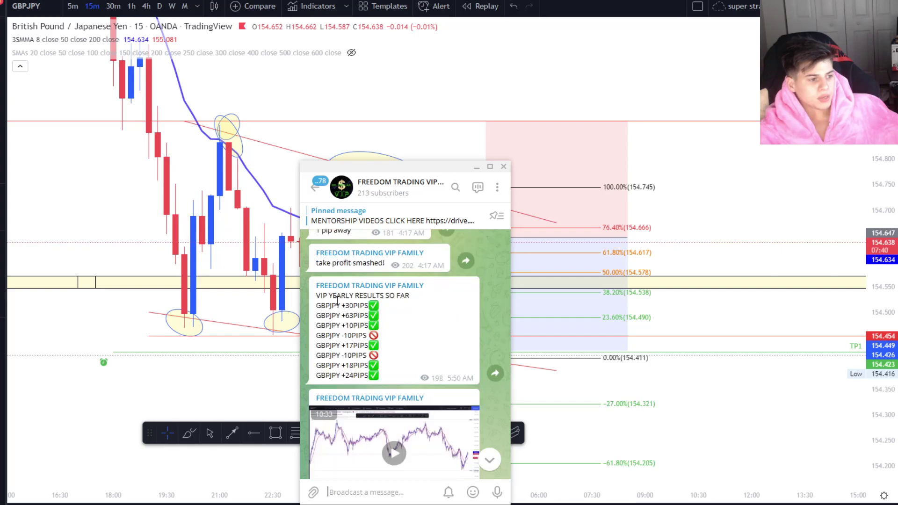
{"action": "left_click_drag", "start_coordinate": [330, 298], "coordinate": [414, 377]}
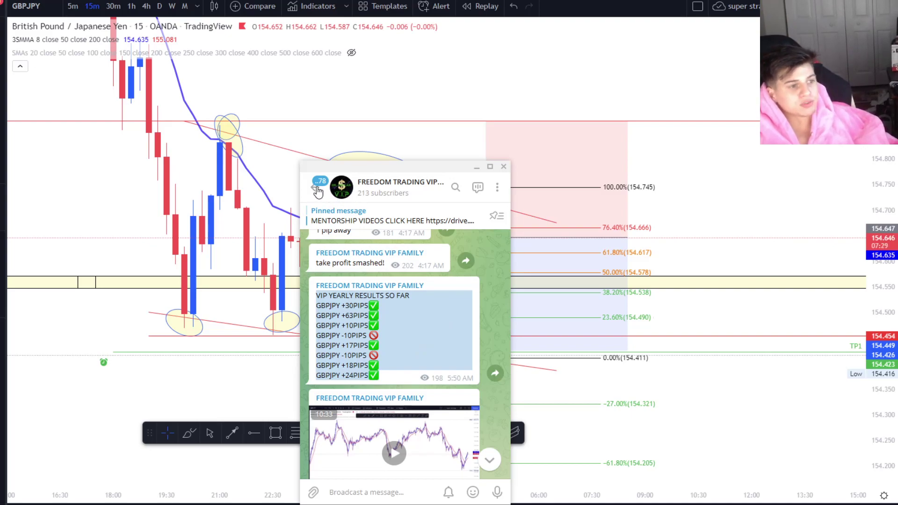
{"action": "left_click", "coordinate": [476, 167]}
Examine the short setup against the wider downtrend on the 15-minute chart and switch to the 30-minute timeframe.
{"action": "scroll", "coordinate": [488, 76], "scroll_direction": "down", "scroll_amount": 3}
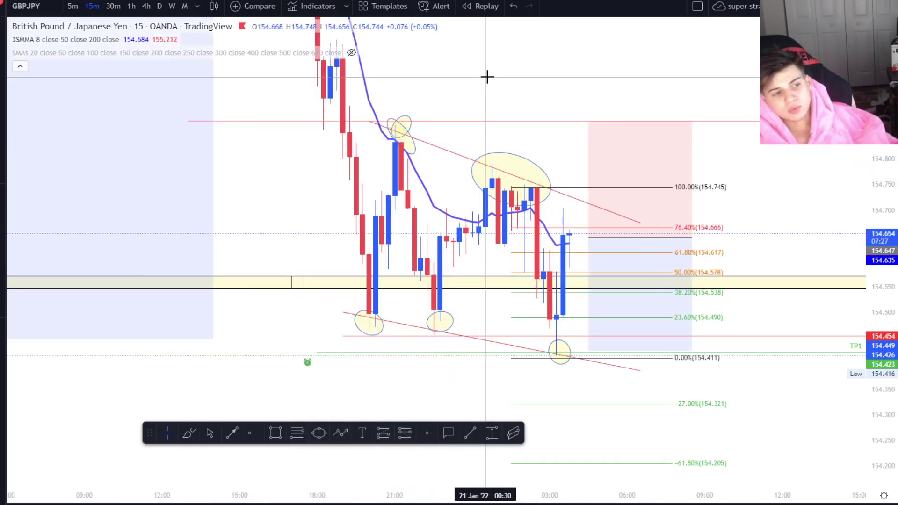
{"action": "scroll", "coordinate": [519, 80], "scroll_direction": "up", "scroll_amount": 2}
{"action": "left_click_drag", "start_coordinate": [528, 79], "coordinate": [554, 75]}
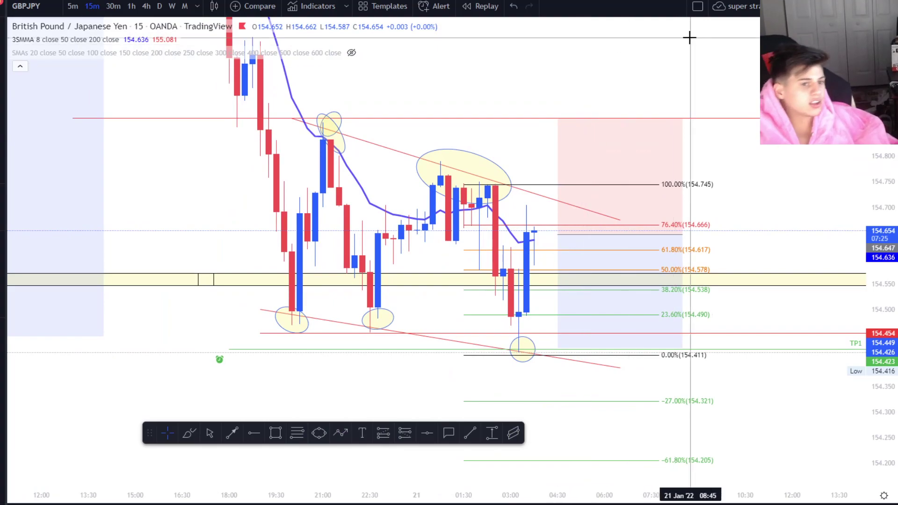
{"action": "left_click_drag", "start_coordinate": [882, 89], "coordinate": [876, 255]}
{"action": "scroll", "coordinate": [566, 117], "scroll_direction": "down", "scroll_amount": 4}
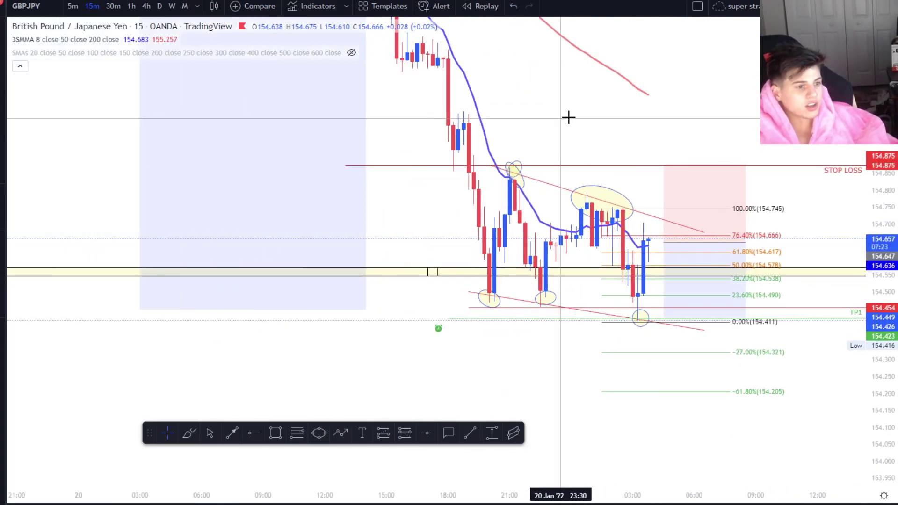
{"action": "left_click_drag", "start_coordinate": [630, 141], "coordinate": [639, 162]}
{"action": "scroll", "coordinate": [639, 161], "scroll_direction": "up", "scroll_amount": 2}
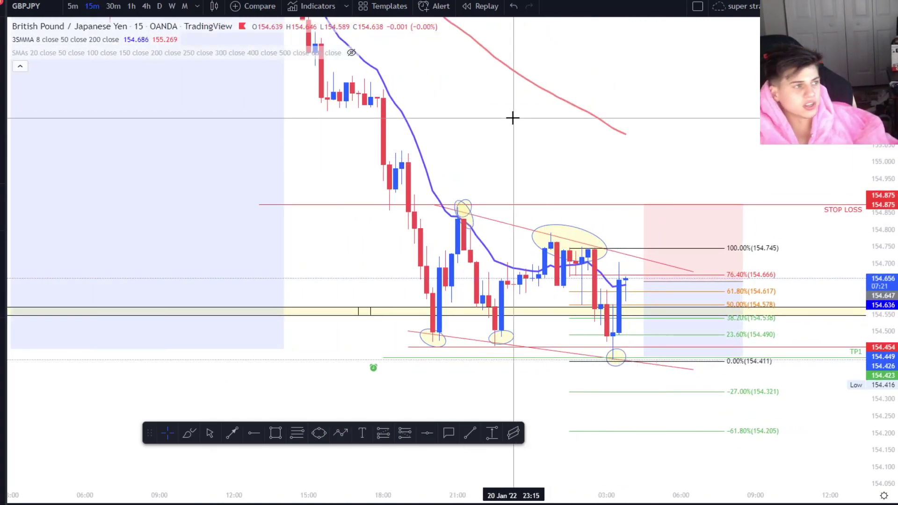
{"action": "left_click", "coordinate": [112, 5]}
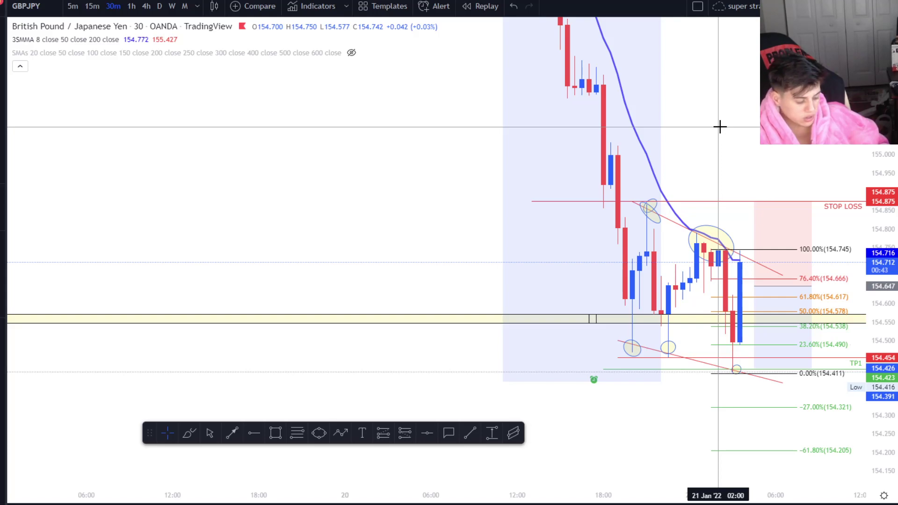
Delete the large yellow ellipse around the 21 Jan highs and the two small ellipses at the 20 Jan 21:00 swing high.
{"action": "scroll", "coordinate": [678, 433], "scroll_direction": "up", "scroll_amount": 2}
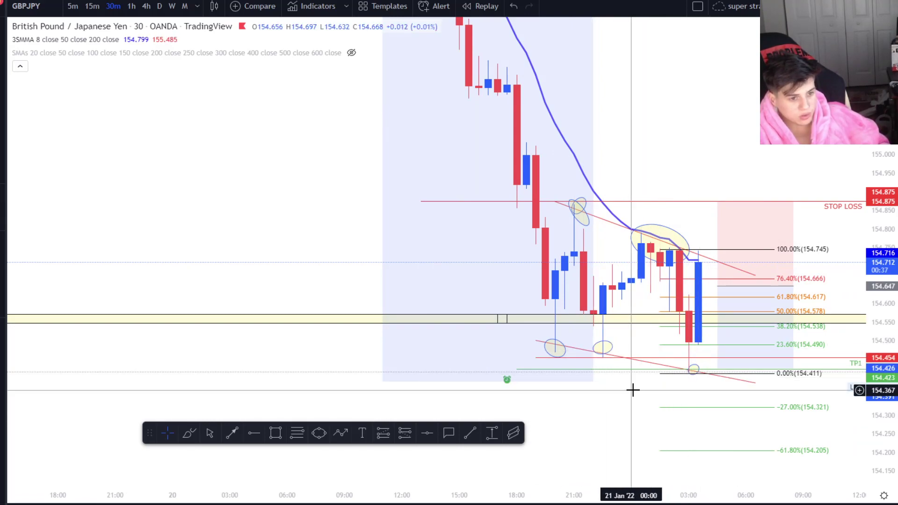
{"action": "left_click", "coordinate": [686, 252]}
{"action": "left_click", "coordinate": [249, 100]}
{"action": "left_click", "coordinate": [754, 256]}
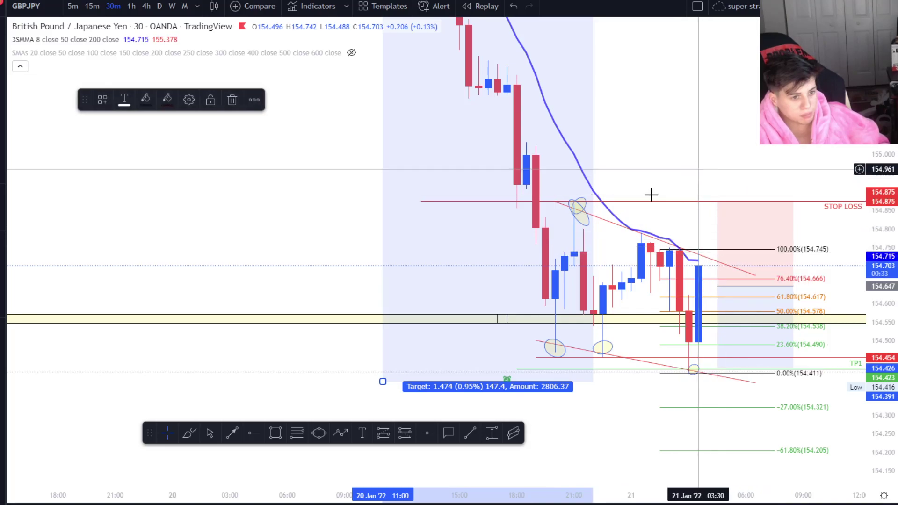
{"action": "left_click", "coordinate": [581, 207]}
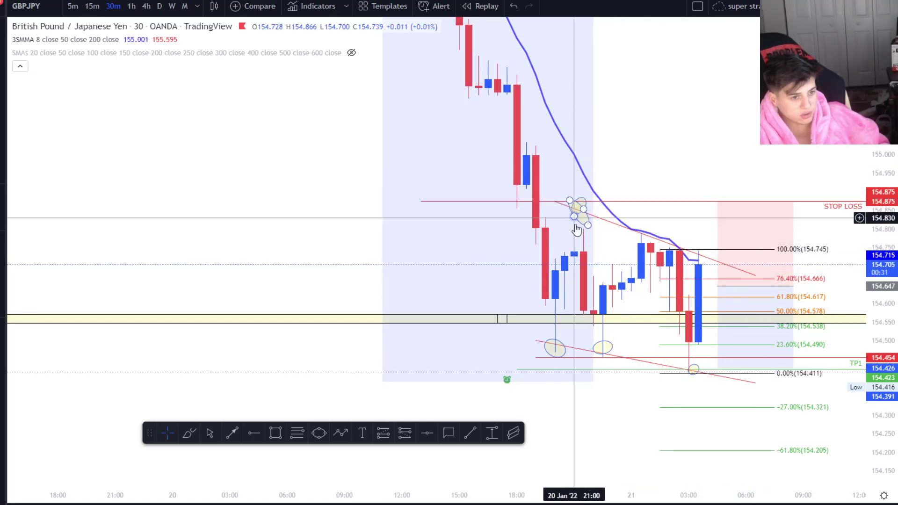
{"action": "left_click", "coordinate": [583, 201]}
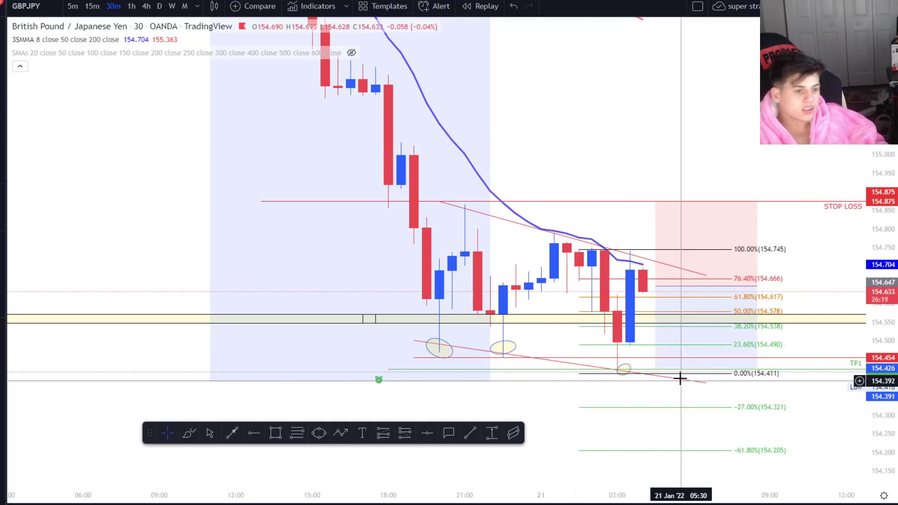
Compare the short setup across the 4-hour and daily timeframes and switch the chart to 1-hour.
{"action": "scroll", "coordinate": [563, 184], "scroll_direction": "up", "scroll_amount": 3}
{"action": "left_click_drag", "start_coordinate": [542, 134], "coordinate": [557, 121]}
{"action": "scroll", "coordinate": [579, 145], "scroll_direction": "down", "scroll_amount": 3}
{"action": "scroll", "coordinate": [579, 145], "scroll_direction": "down", "scroll_amount": 1}
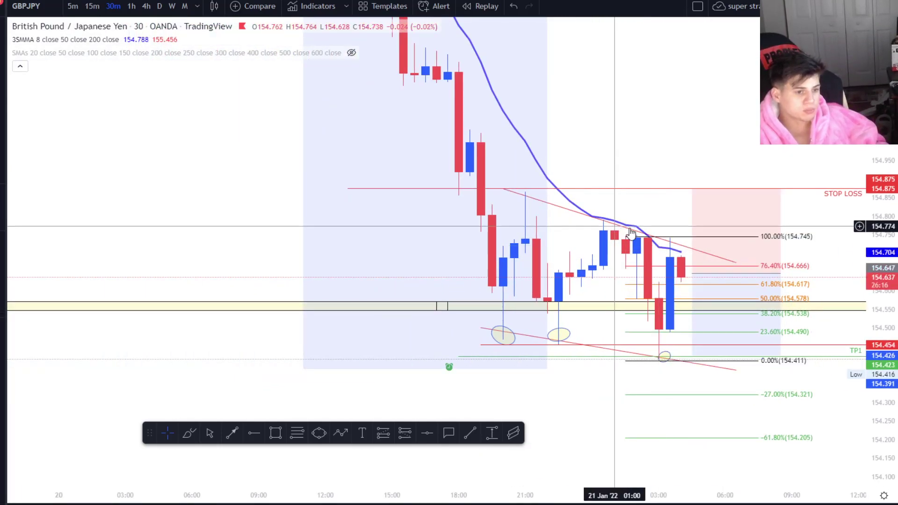
{"action": "left_click", "coordinate": [146, 6]}
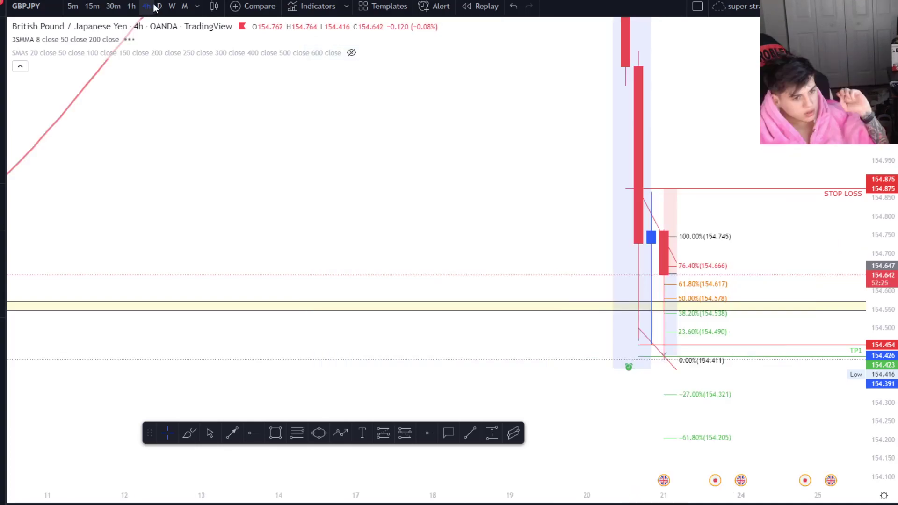
{"action": "left_click", "coordinate": [159, 6]}
{"action": "left_click", "coordinate": [131, 7]}
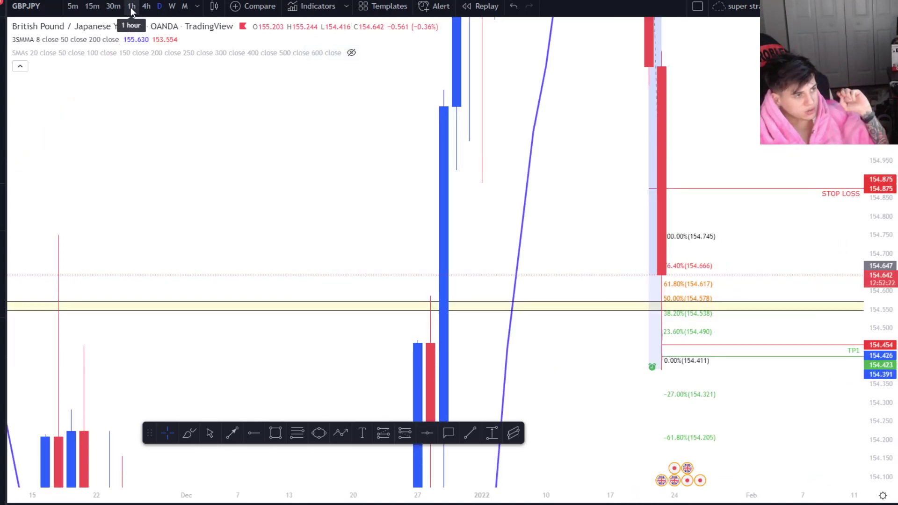
Examine the short setup, its stop loss and its targets against the downtrend on the 1-hour chart.
{"action": "left_click_drag", "start_coordinate": [659, 137], "coordinate": [666, 126]}
{"action": "scroll", "coordinate": [675, 116], "scroll_direction": "up", "scroll_amount": 5}
{"action": "scroll", "coordinate": [692, 183], "scroll_direction": "down", "scroll_amount": 3}
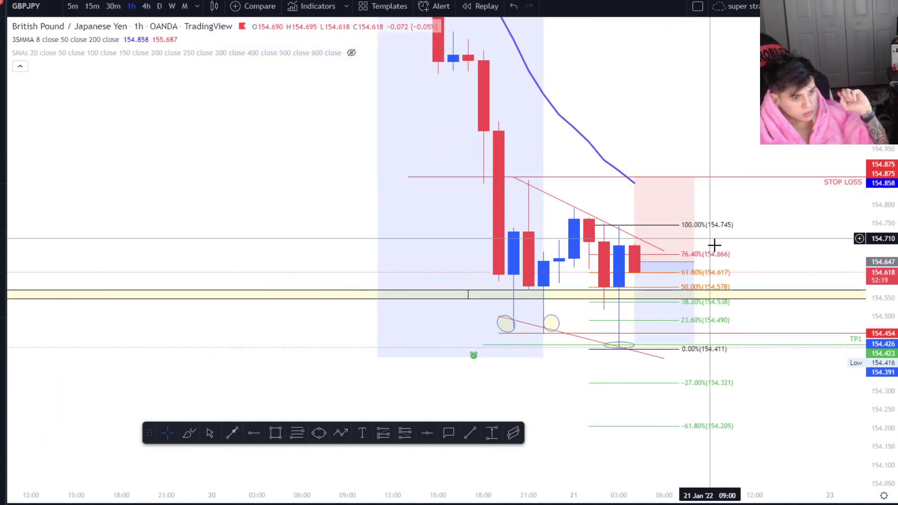
{"action": "scroll", "coordinate": [791, 276], "scroll_direction": "up", "scroll_amount": 2}
{"action": "scroll", "coordinate": [712, 333], "scroll_direction": "down", "scroll_amount": 3}
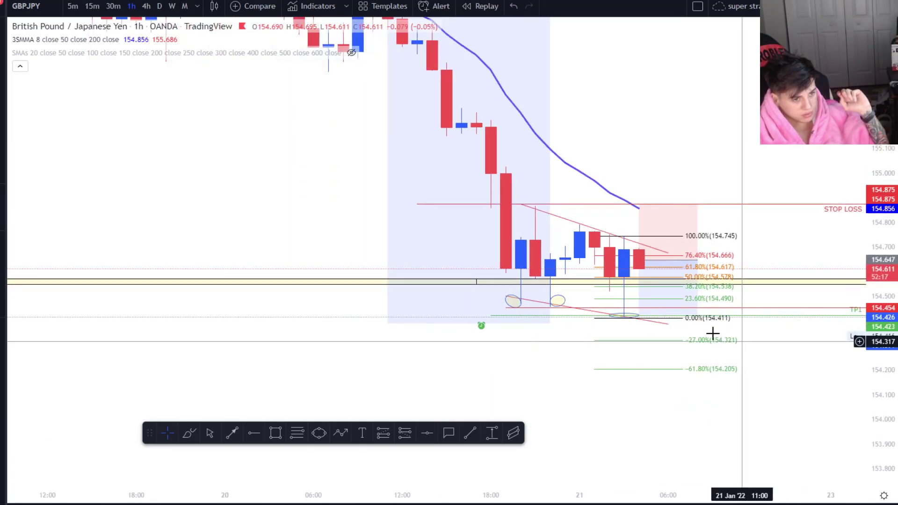
{"action": "scroll", "coordinate": [697, 377], "scroll_direction": "down", "scroll_amount": 4}
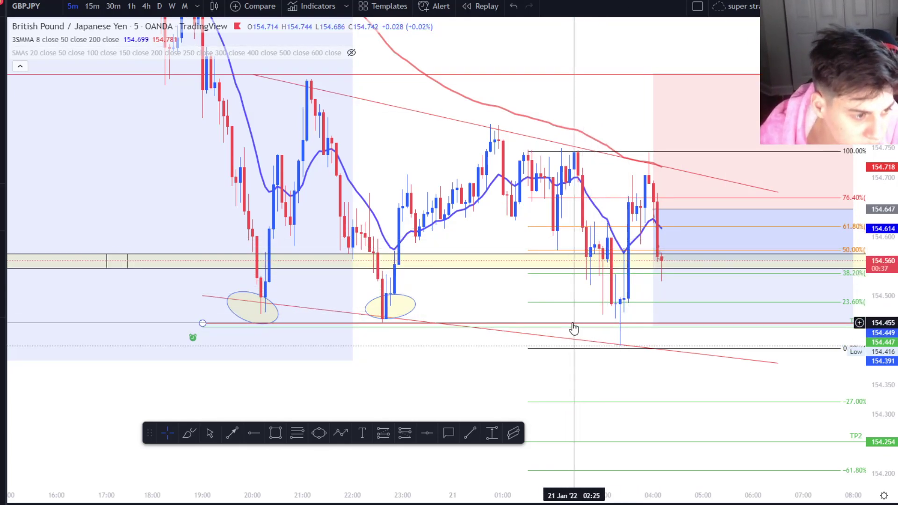
Examine the 5-minute price action around the TP1 line, the circled lows and the open short position.
{"action": "scroll", "coordinate": [604, 287], "scroll_direction": "down", "scroll_amount": 3}
{"action": "scroll", "coordinate": [615, 280], "scroll_direction": "down", "scroll_amount": 5}
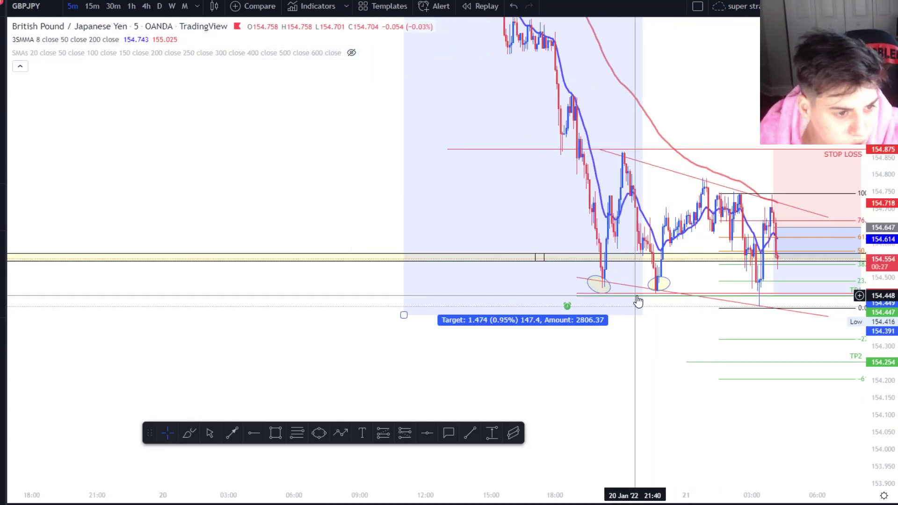
{"action": "left_click", "coordinate": [655, 294]}
{"action": "left_click", "coordinate": [674, 316]}
{"action": "scroll", "coordinate": [681, 315], "scroll_direction": "up", "scroll_amount": 2}
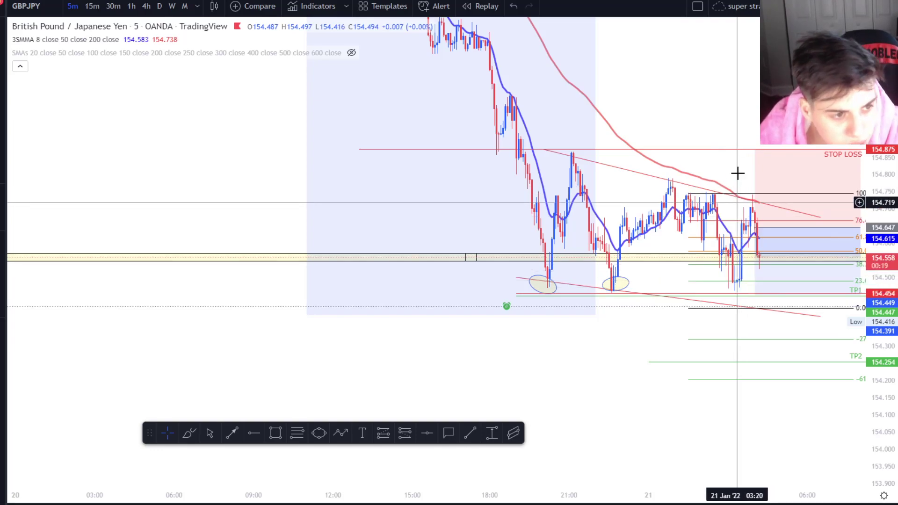
{"action": "scroll", "coordinate": [706, 113], "scroll_direction": "up", "scroll_amount": 1}
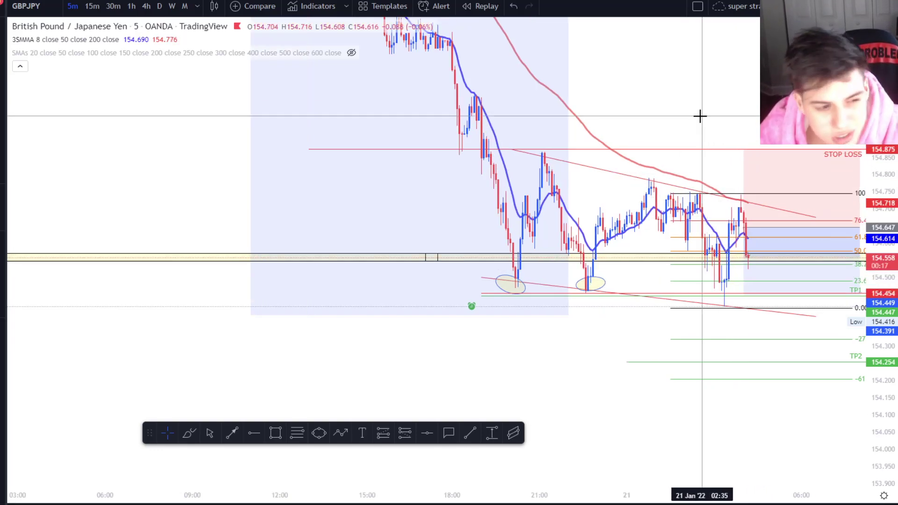
{"action": "scroll", "coordinate": [700, 116], "scroll_direction": "up", "scroll_amount": 2}
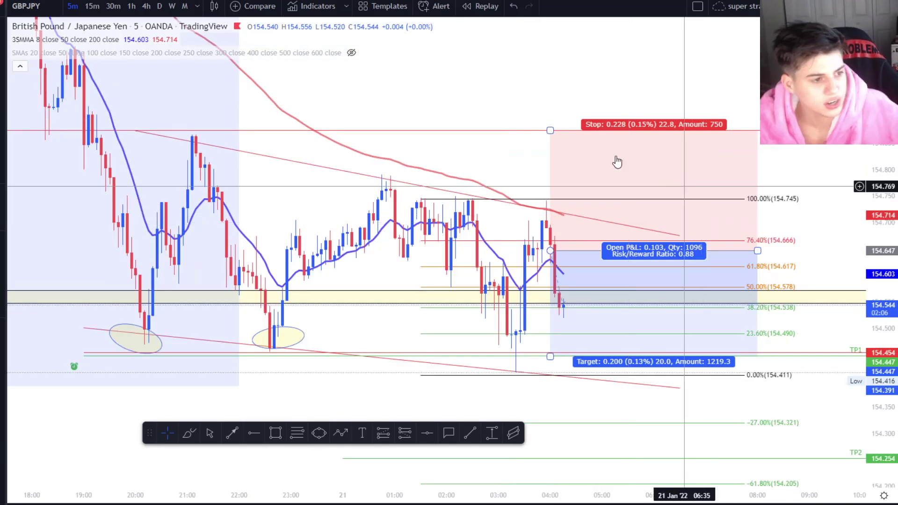
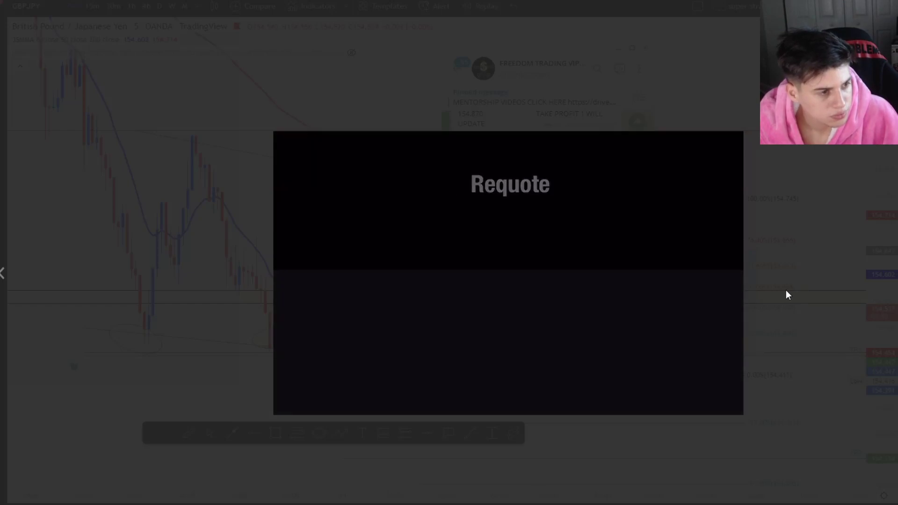
Close the trade video and the Telegram channel window to return to the chart.
{"action": "left_click", "coordinate": [786, 290]}
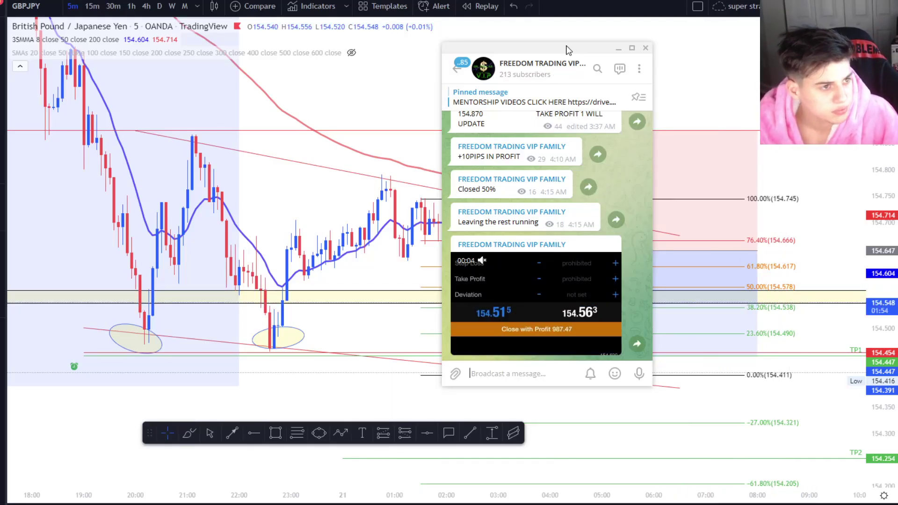
{"action": "left_click", "coordinate": [646, 48]}
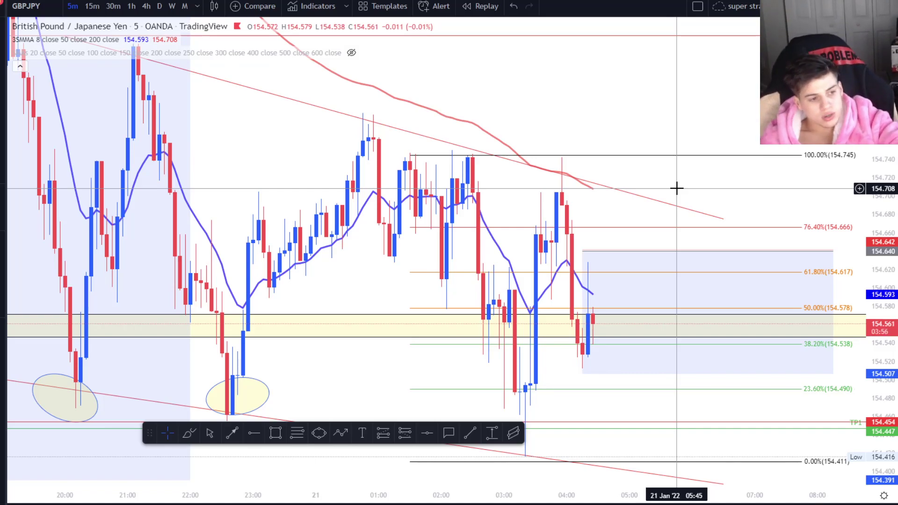
Check the setup on the 30-minute timeframe and return the chart to the 5-minute timeframe.
{"action": "type", "text": "30"}
{"action": "key", "text": "Return"}
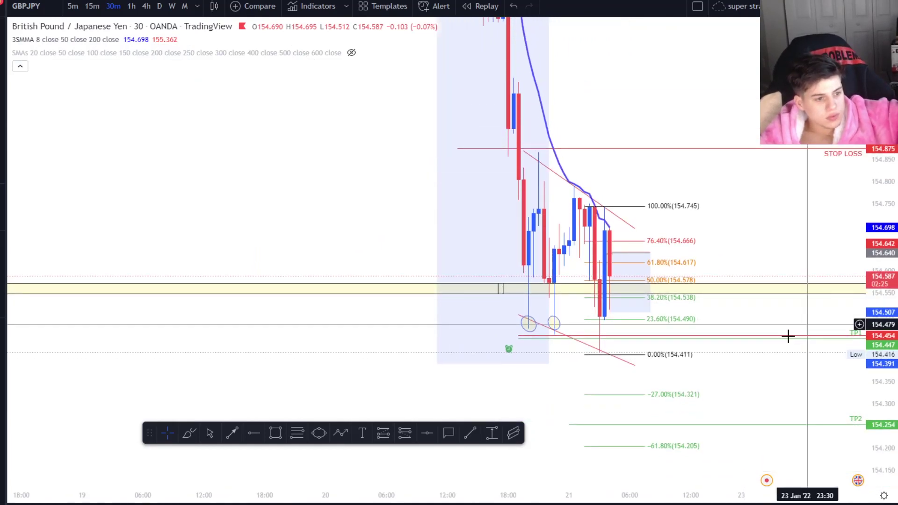
{"action": "left_click_drag", "start_coordinate": [732, 227], "coordinate": [768, 236]}
{"action": "scroll", "coordinate": [781, 298], "scroll_direction": "up", "scroll_amount": 2}
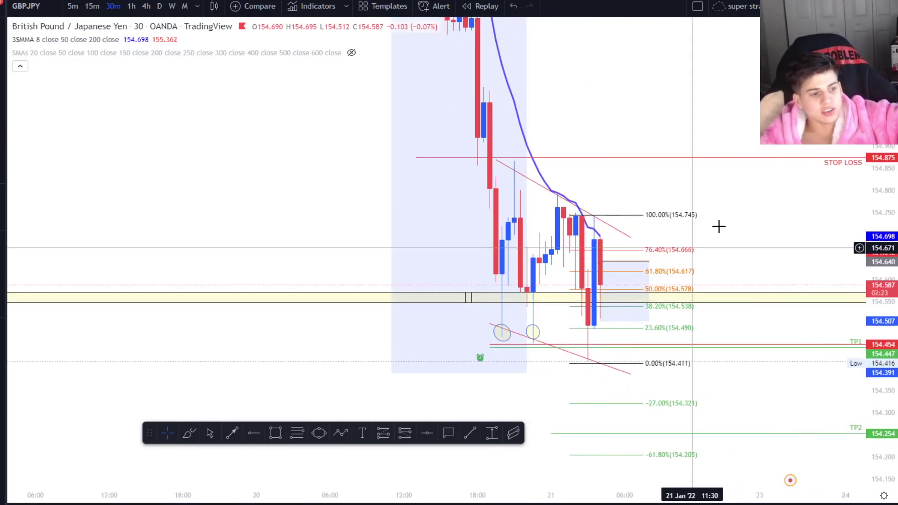
{"action": "type", "text": "5"}
{"action": "key", "text": "Return"}
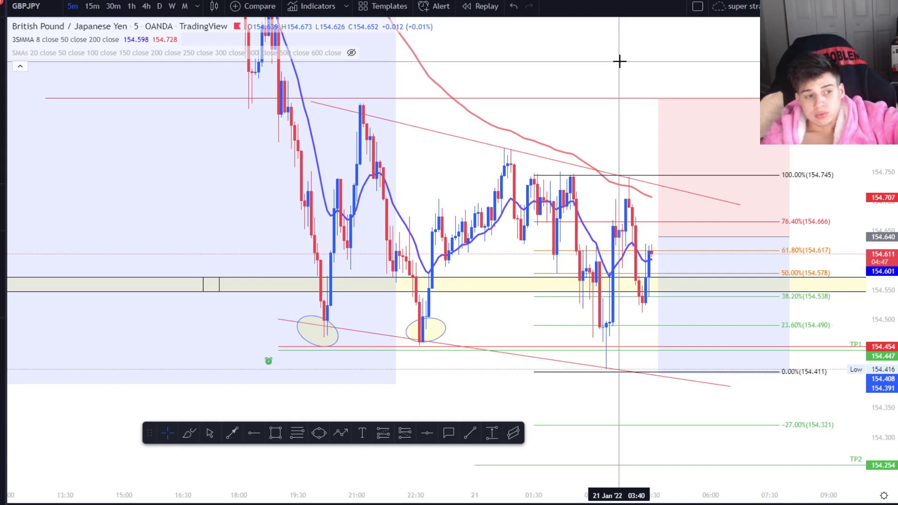
Switch to the 30-minute timeframe and draw a small ellipse where the blue moving average meets the latest candle.
{"action": "type", "text": "30"}
{"action": "key", "text": "Return"}
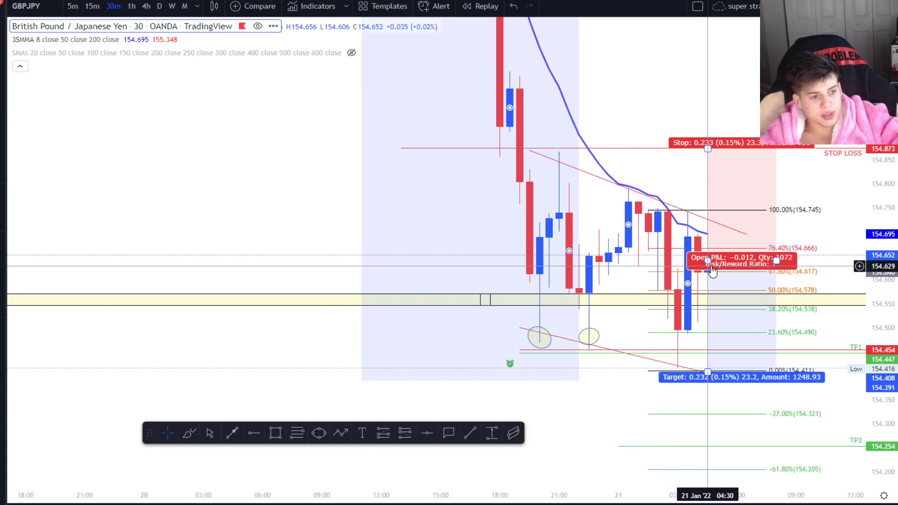
{"action": "left_click_drag", "start_coordinate": [876, 257], "coordinate": [840, 170]}
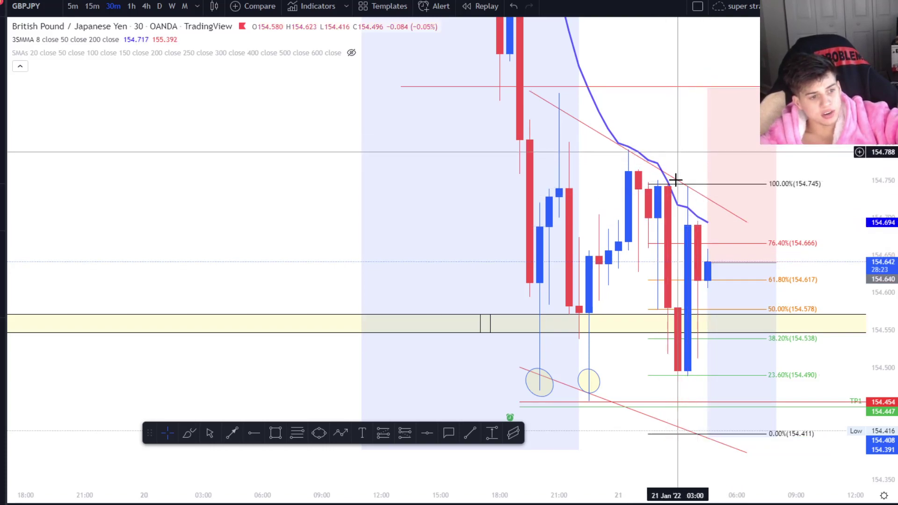
{"action": "left_click", "coordinate": [320, 431]}
{"action": "left_click_drag", "start_coordinate": [713, 224], "coordinate": [716, 218]}
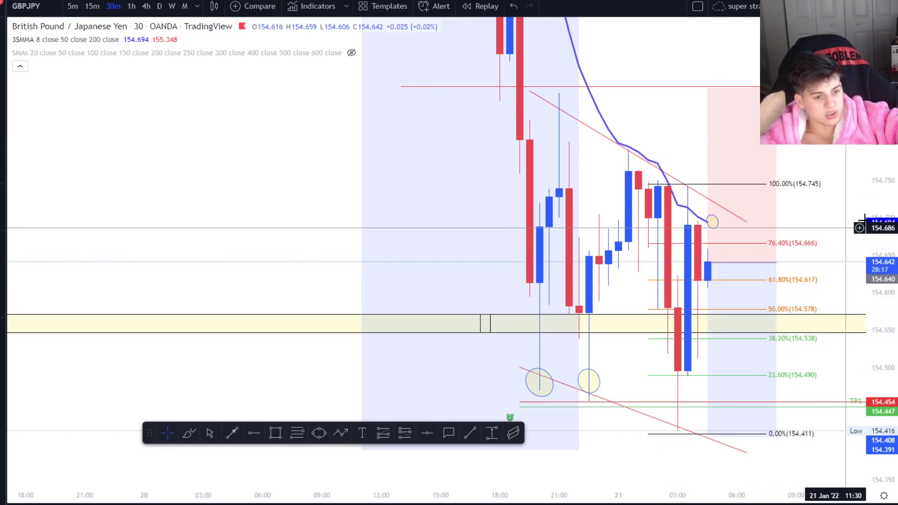
Measure the price range from the short entry down to the 0.00% Fibonacci level and delete the measurement.
{"action": "scroll", "coordinate": [835, 307], "scroll_direction": "down", "scroll_amount": 3}
{"action": "left_click", "coordinate": [723, 248], "text": "shift"}
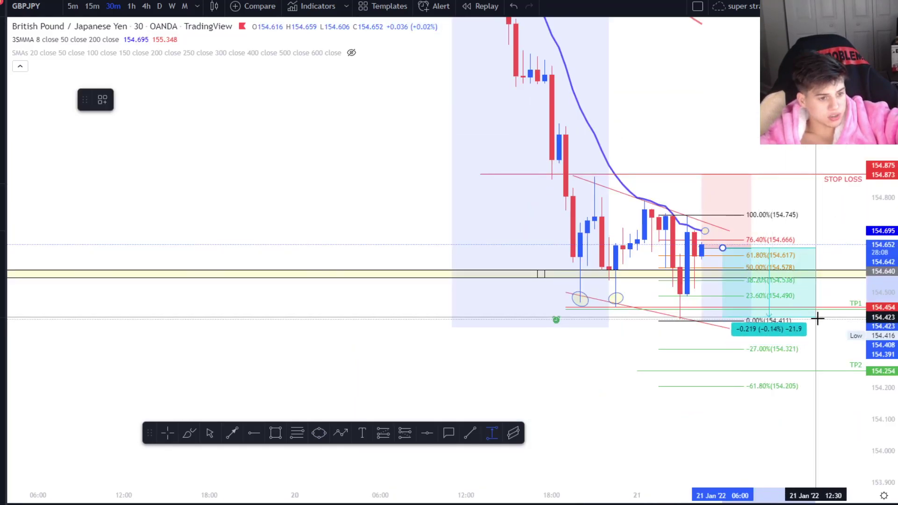
{"action": "left_click", "coordinate": [816, 322]}
{"action": "scroll", "coordinate": [860, 321], "scroll_direction": "up", "scroll_amount": 2}
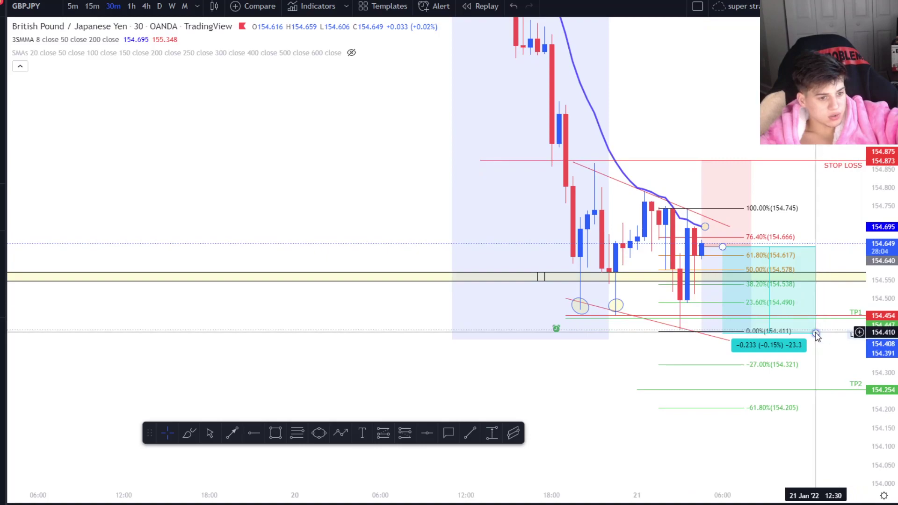
{"action": "left_click", "coordinate": [786, 248]}
{"action": "left_click", "coordinate": [247, 101]}
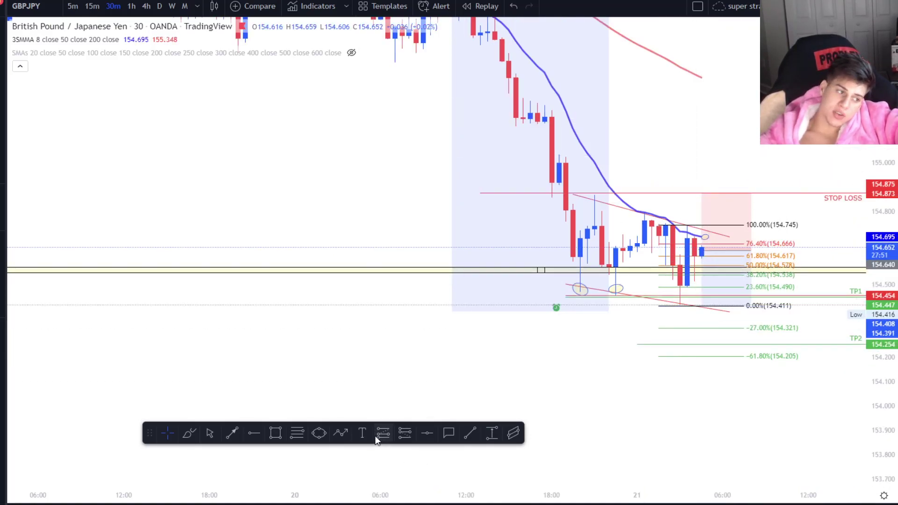
Draw a large ellipse around the consolidation from 20 Jan 18:30 to the latest 21 Jan candles.
{"action": "left_click", "coordinate": [319, 431]}
{"action": "left_click", "coordinate": [559, 238]}
{"action": "left_click", "coordinate": [702, 238]}
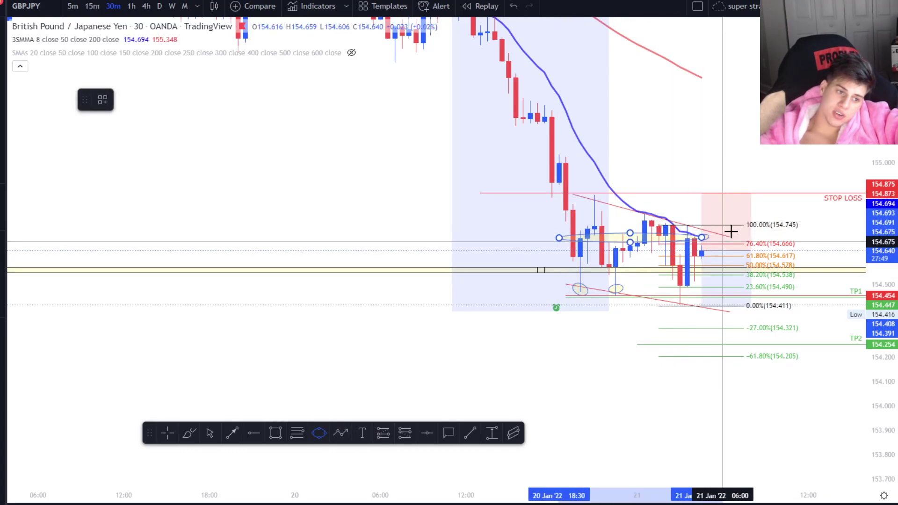
{"action": "left_click", "coordinate": [727, 192]}
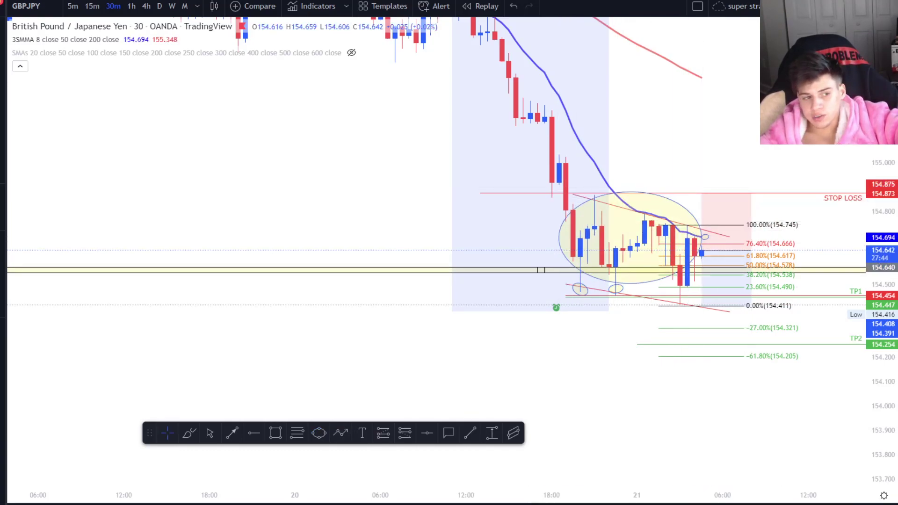
Examine the 20 Jan drop leading into the circled consolidation and the price's position relative to the yellow support zone.
{"action": "left_click_drag", "start_coordinate": [542, 270], "coordinate": [402, 287]}
{"action": "scroll", "coordinate": [533, 111], "scroll_direction": "down", "scroll_amount": 4}
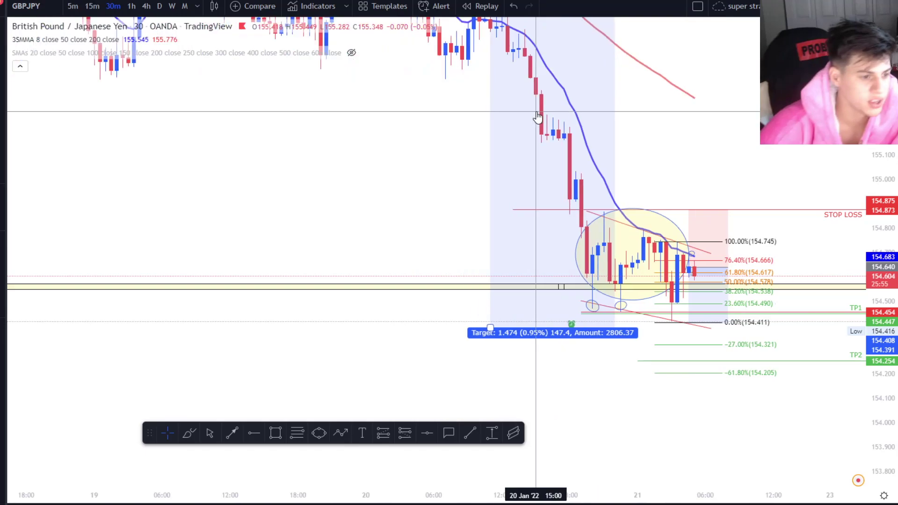
{"action": "scroll", "coordinate": [633, 164], "scroll_direction": "up", "scroll_amount": 3}
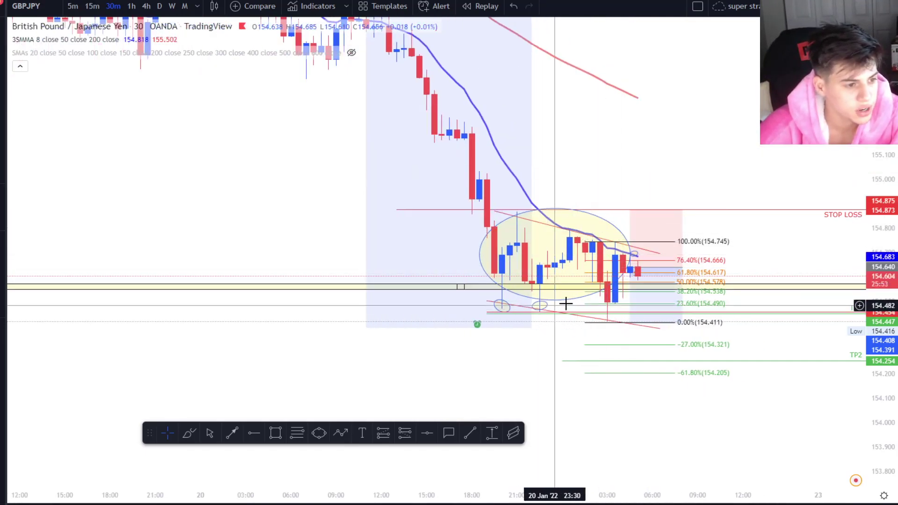
{"action": "left_click", "coordinate": [621, 284]}
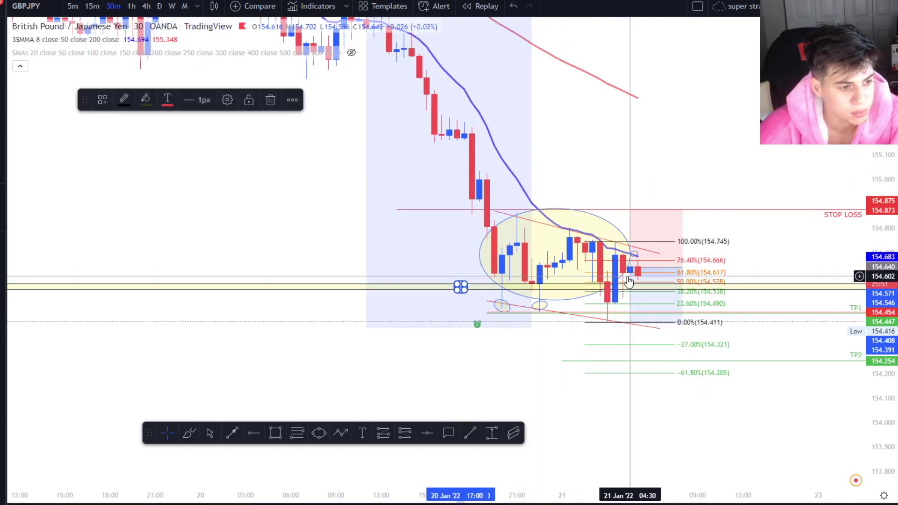
{"action": "left_click", "coordinate": [735, 164]}
{"action": "scroll", "coordinate": [763, 182], "scroll_direction": "up", "scroll_amount": 2}
{"action": "left_click_drag", "start_coordinate": [879, 396], "coordinate": [631, 124]}
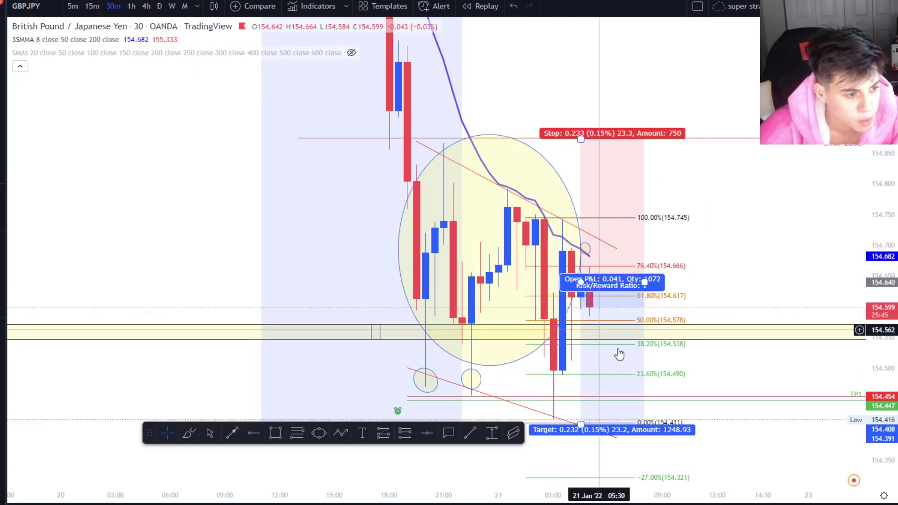
Examine the short position against the Fibonacci levels, trendlines, stop loss and TP1 and TP2 targets on the 30-minute chart.
{"action": "scroll", "coordinate": [644, 258], "scroll_direction": "up", "scroll_amount": 2}
{"action": "left_click_drag", "start_coordinate": [400, 323], "coordinate": [436, 317]}
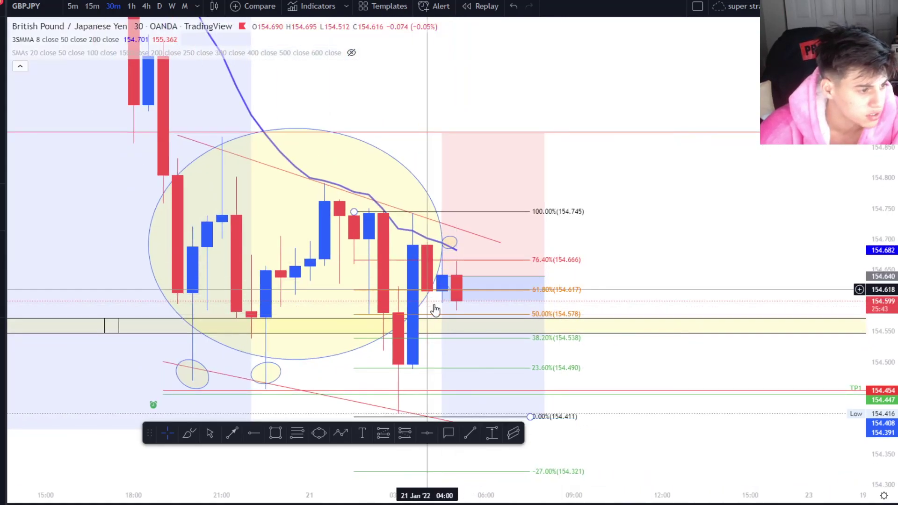
{"action": "scroll", "coordinate": [681, 221], "scroll_direction": "down", "scroll_amount": 2}
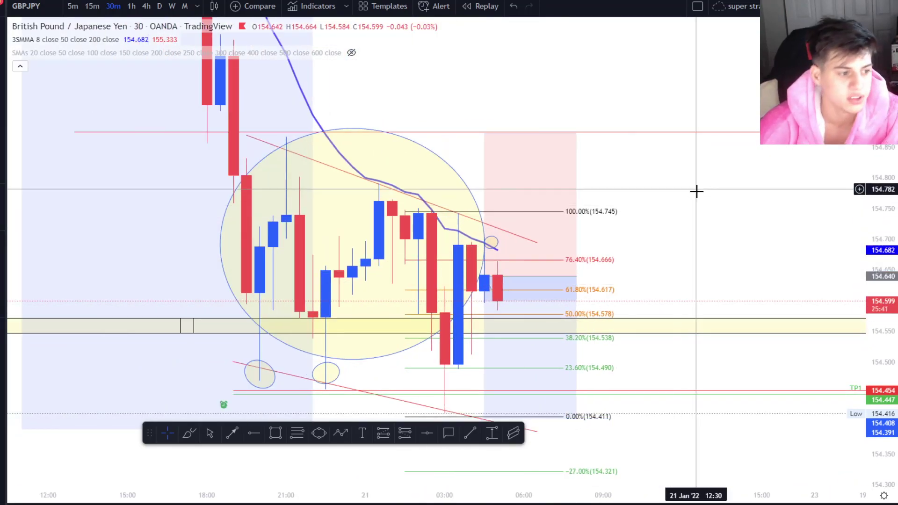
{"action": "left_click_drag", "start_coordinate": [698, 190], "coordinate": [770, 194]}
{"action": "scroll", "coordinate": [795, 214], "scroll_direction": "down", "scroll_amount": 1}
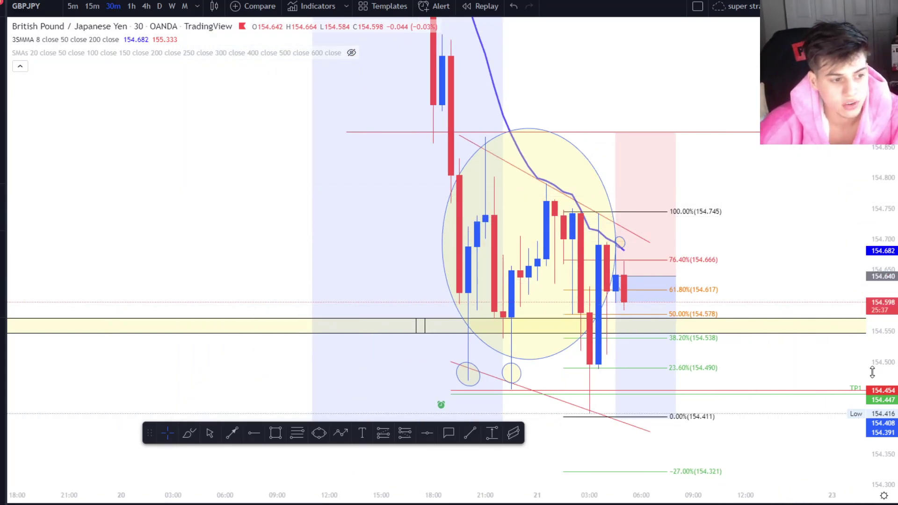
{"action": "left_click_drag", "start_coordinate": [877, 278], "coordinate": [878, 290]}
{"action": "left_click_drag", "start_coordinate": [795, 275], "coordinate": [804, 276]}
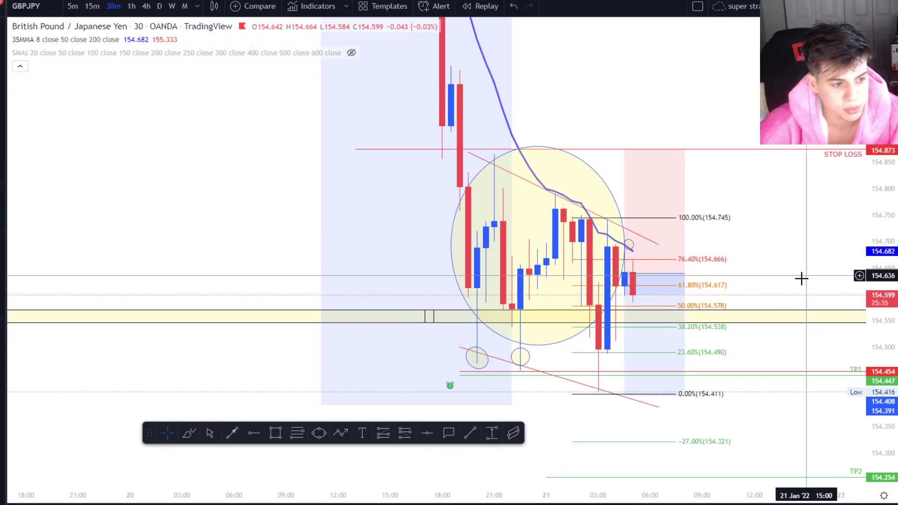
{"action": "scroll", "coordinate": [814, 283], "scroll_direction": "up", "scroll_amount": 1}
{"action": "left_click_drag", "start_coordinate": [892, 267], "coordinate": [893, 289]}
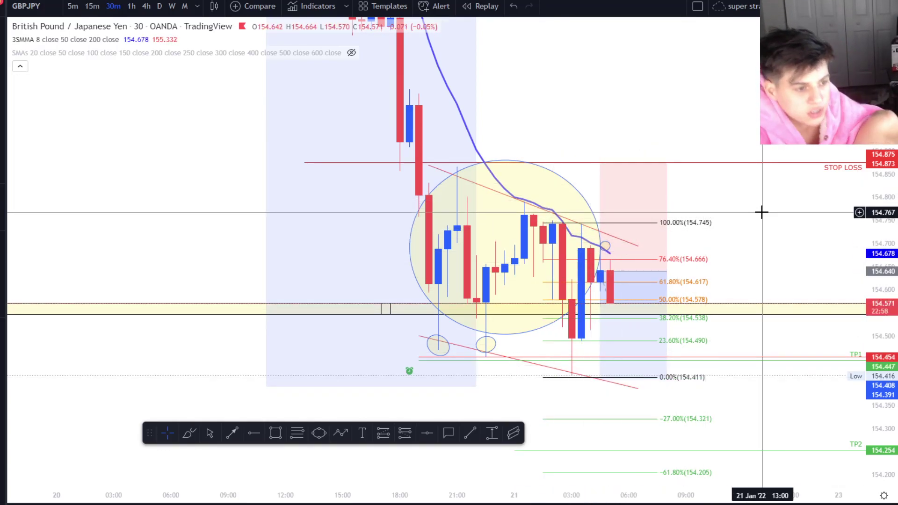
{"action": "scroll", "coordinate": [830, 243], "scroll_direction": "down", "scroll_amount": 2}
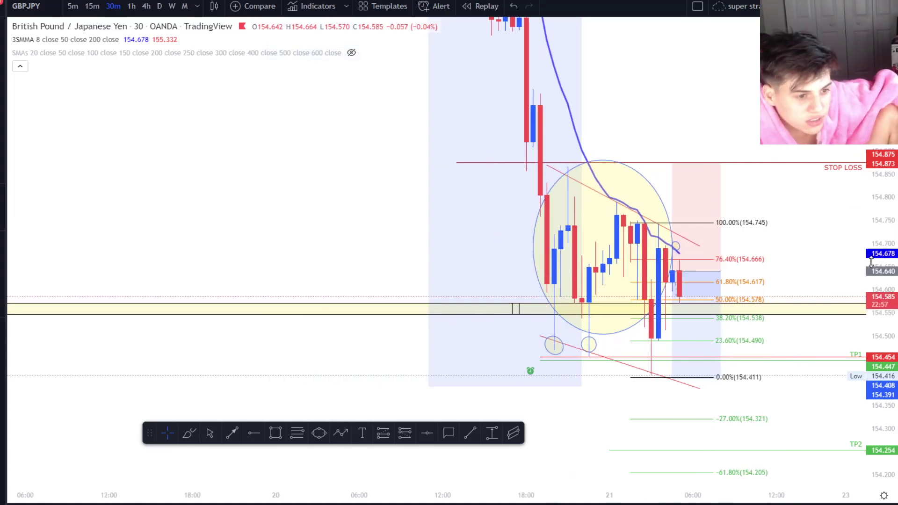
{"action": "left_click_drag", "start_coordinate": [879, 234], "coordinate": [879, 320]}
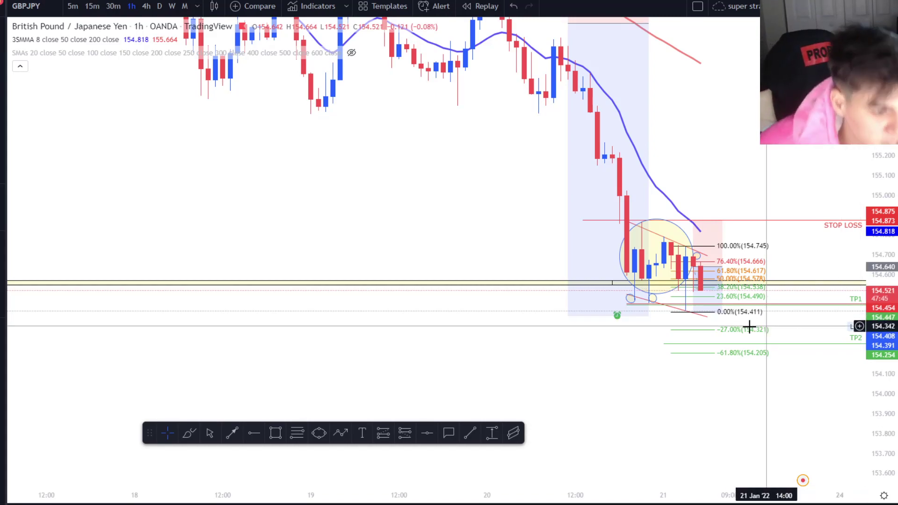
Delete the Fibonacci retracement drawn over the 21 Jan candles on the 1-hour chart.
{"action": "left_click", "coordinate": [705, 330]}
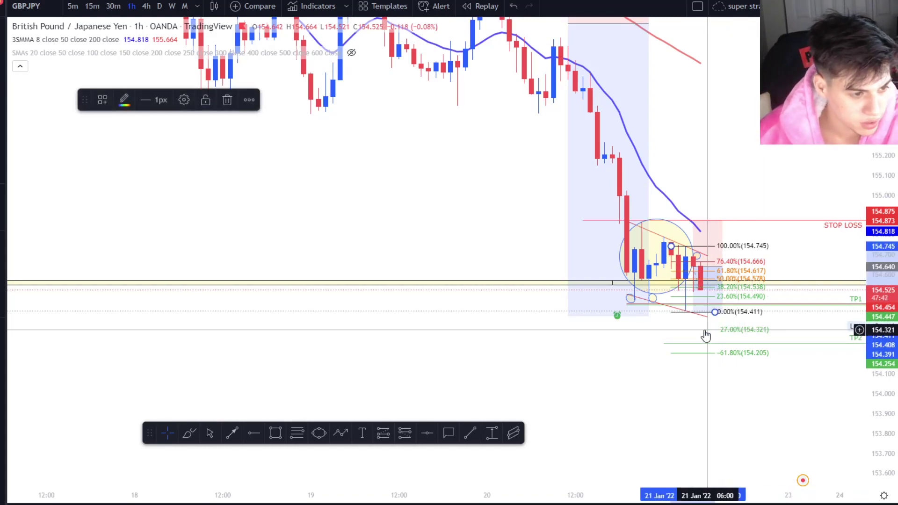
{"action": "key", "text": "Delete"}
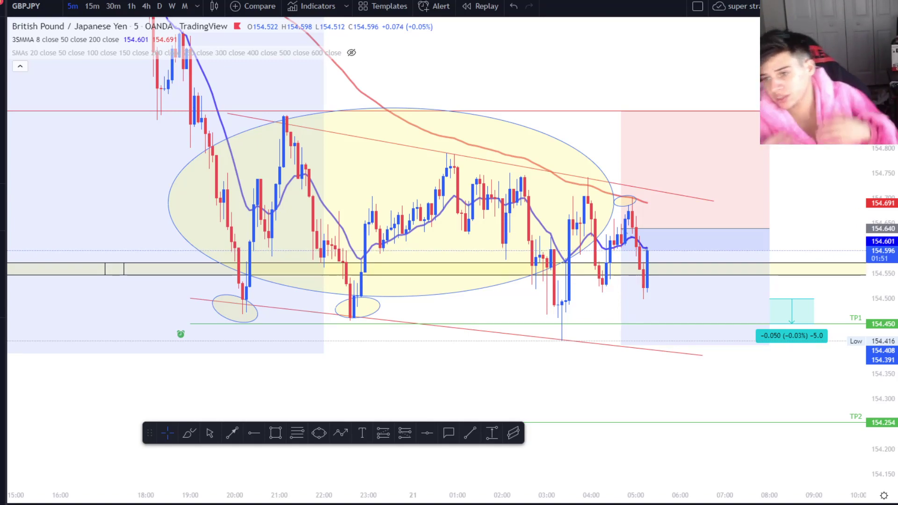
Adjust the short position on the 5-minute chart, raising its target to 154.423 and its entry to 154.651.
{"action": "left_click", "coordinate": [655, 248]}
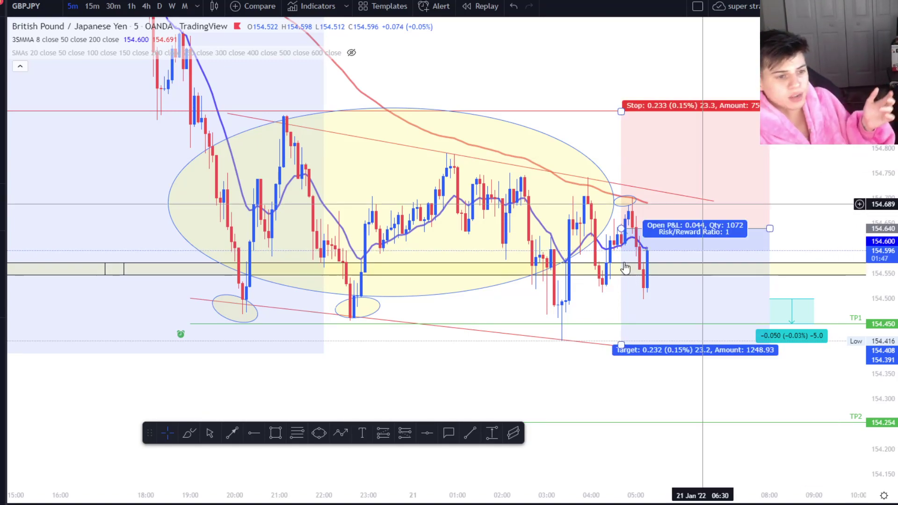
{"action": "mouse_move", "coordinate": [621, 345]}
{"action": "left_mouse_down"}
{"action": "mouse_move", "coordinate": [619, 302]}
{"action": "mouse_move", "coordinate": [619, 337]}
{"action": "left_mouse_up"}
{"action": "left_click", "coordinate": [619, 346]}
{"action": "left_click_drag", "start_coordinate": [622, 230], "coordinate": [636, 224]}
{"action": "left_click", "coordinate": [817, 299]}
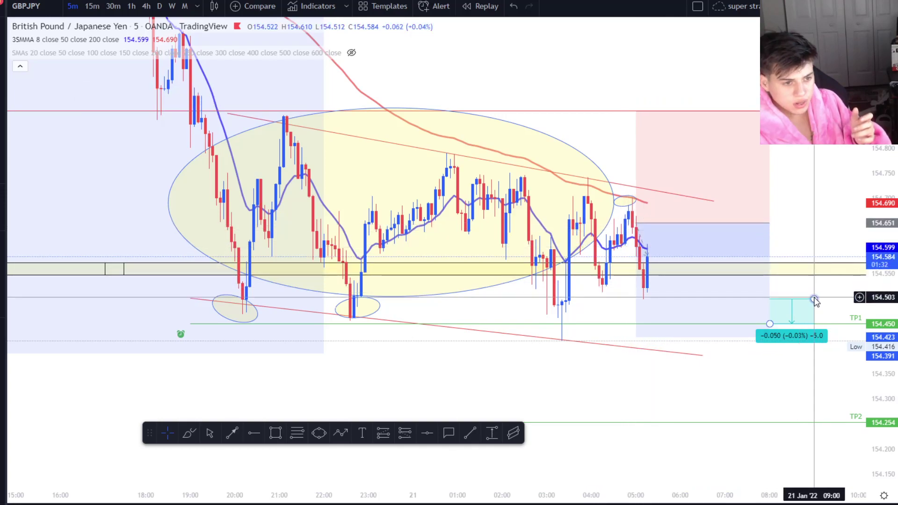
{"action": "left_click", "coordinate": [828, 204]}
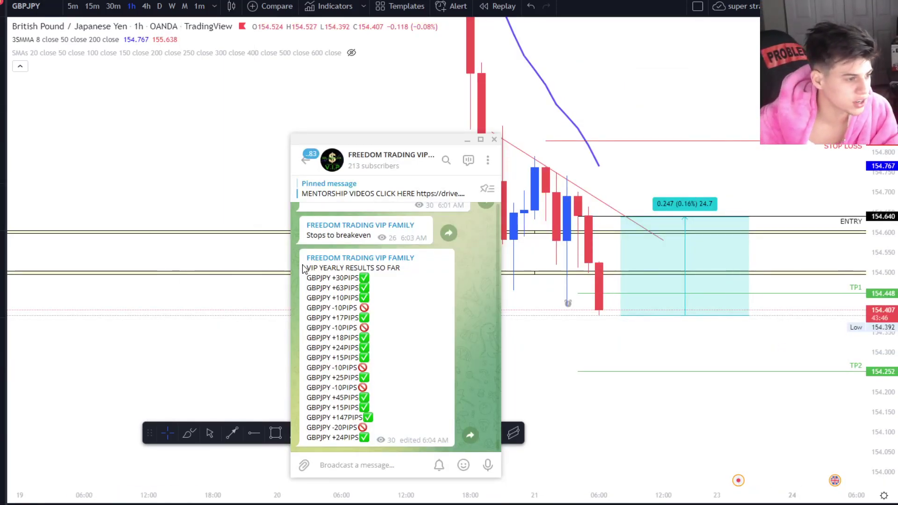
Review the list of GBPJPY pip results in the VIP channel's yearly results message.
{"action": "left_click_drag", "start_coordinate": [377, 438], "coordinate": [296, 266]}
{"action": "left_click", "coordinate": [406, 291]}
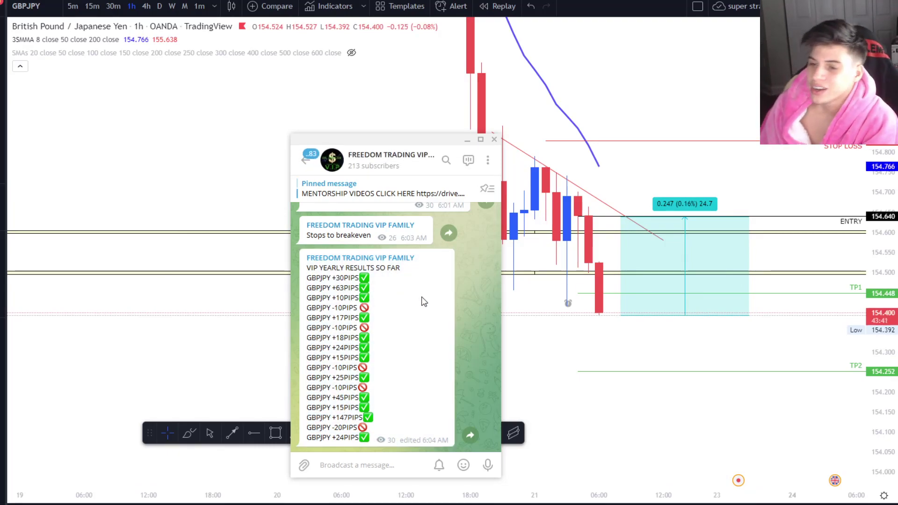